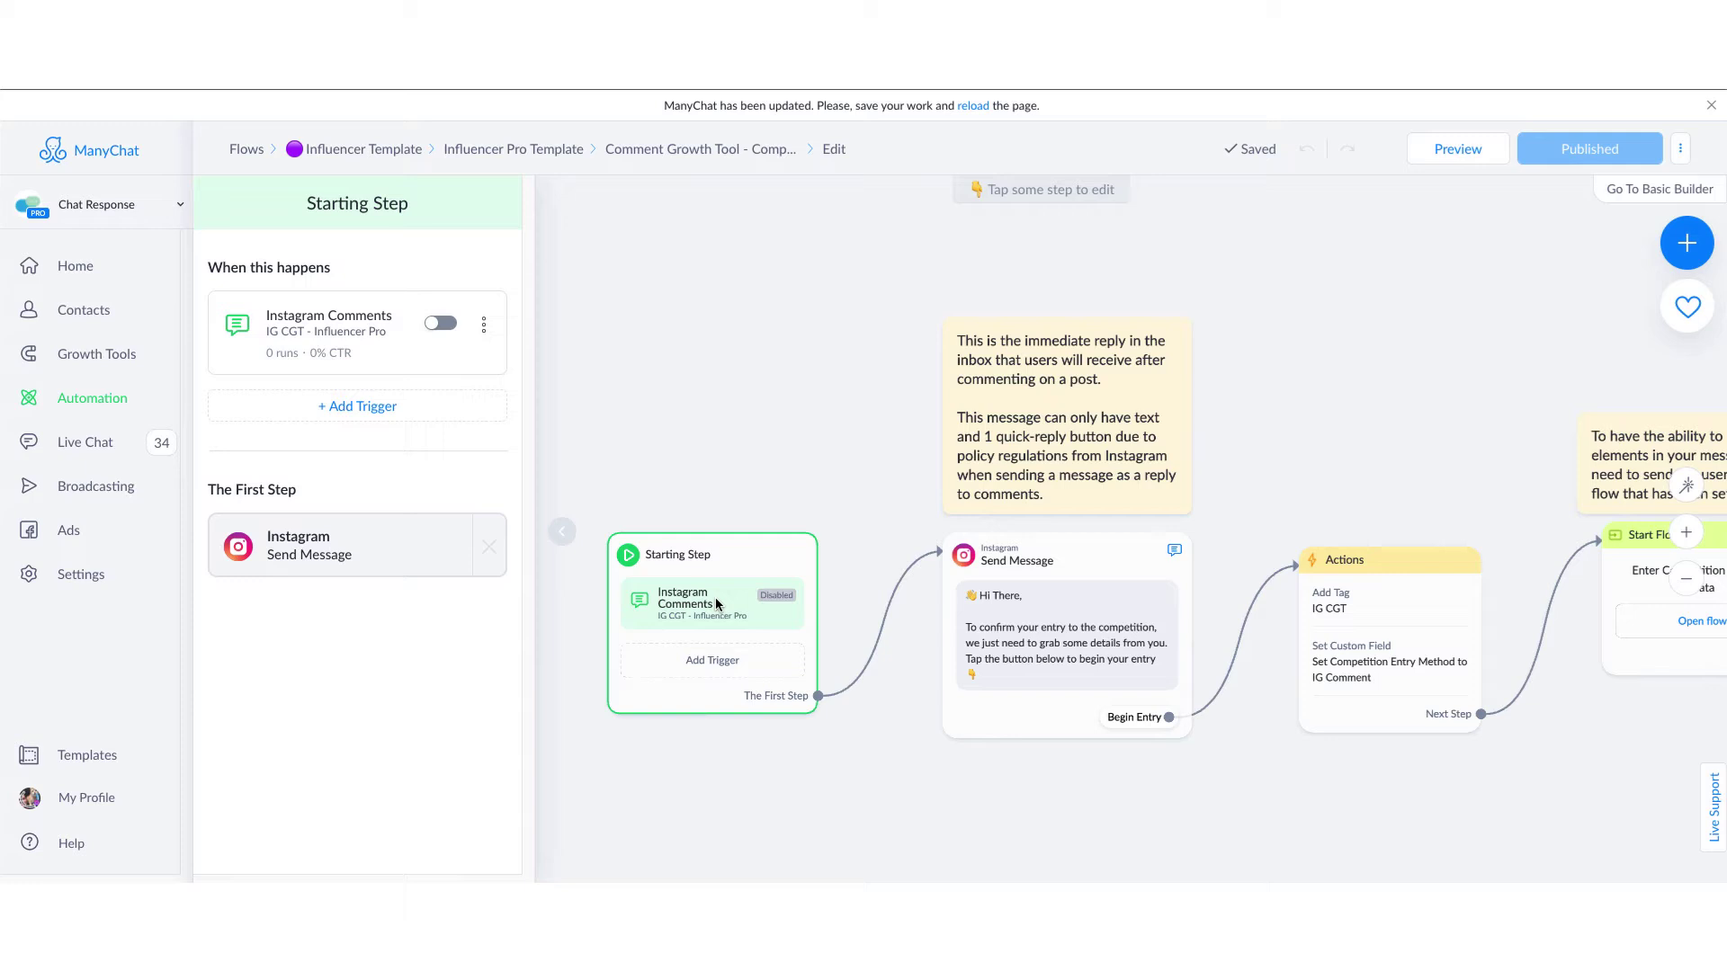
- Browse the Instagram trigger options, then close the chooser without adding another trigger
{"action": "left_click", "coordinate": [375, 414]}
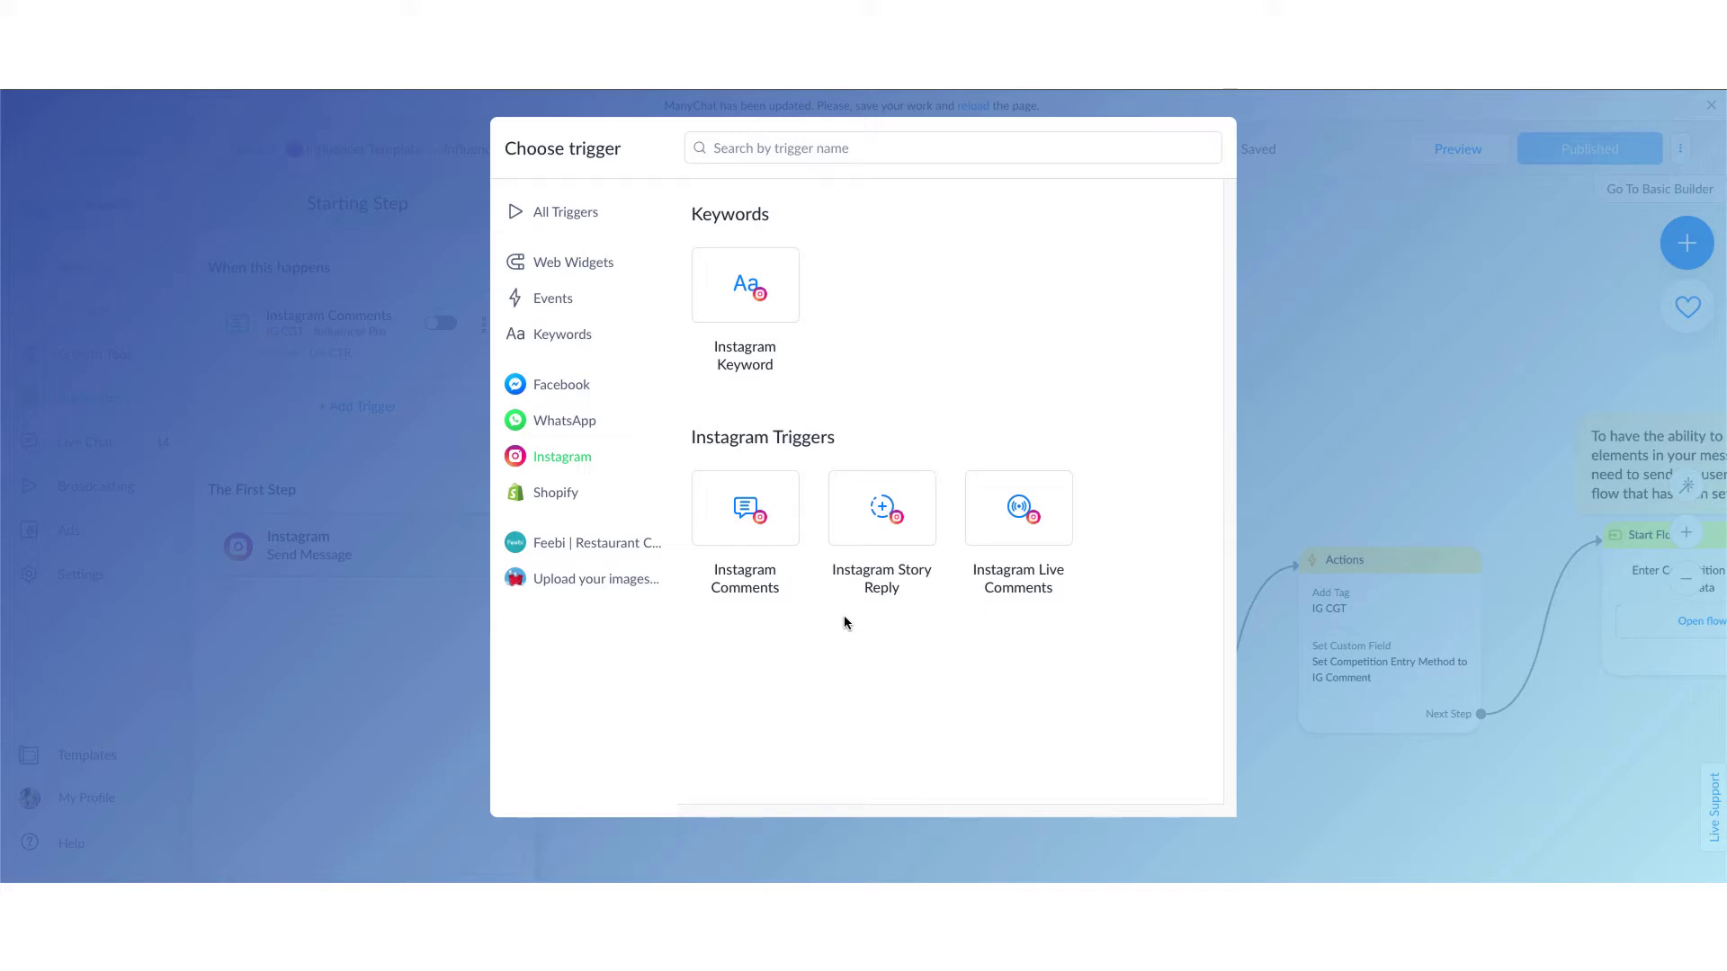
{"action": "left_click", "coordinate": [560, 216]}
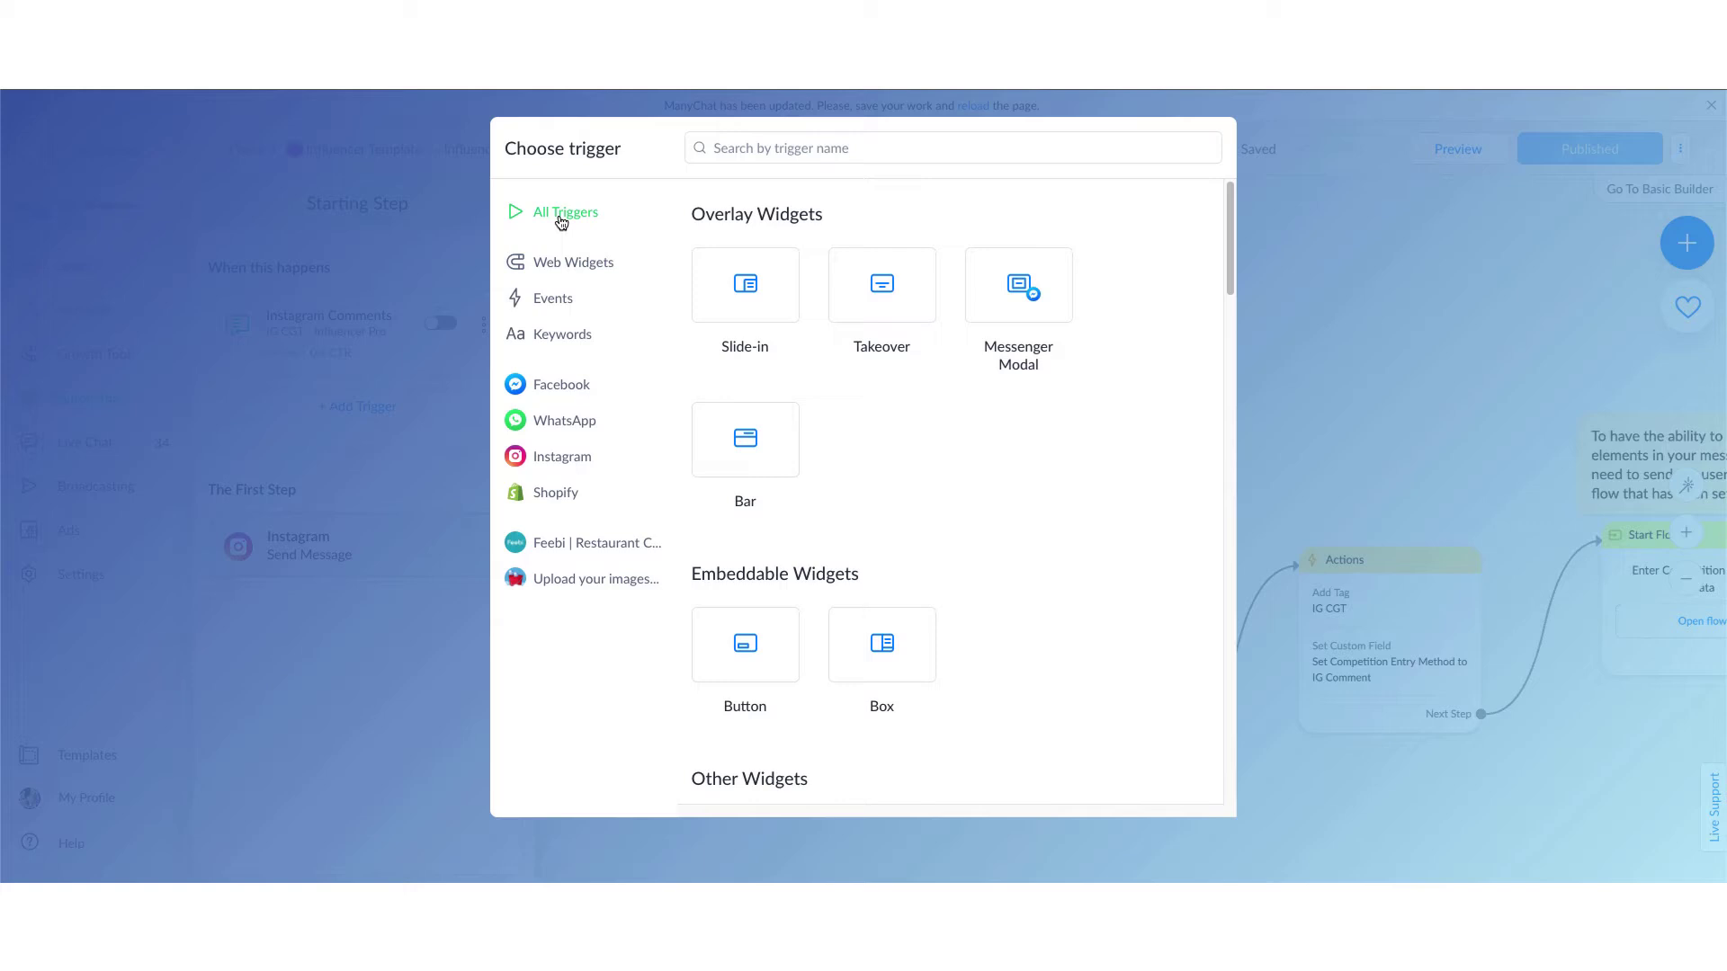
{"action": "left_click", "coordinate": [555, 456]}
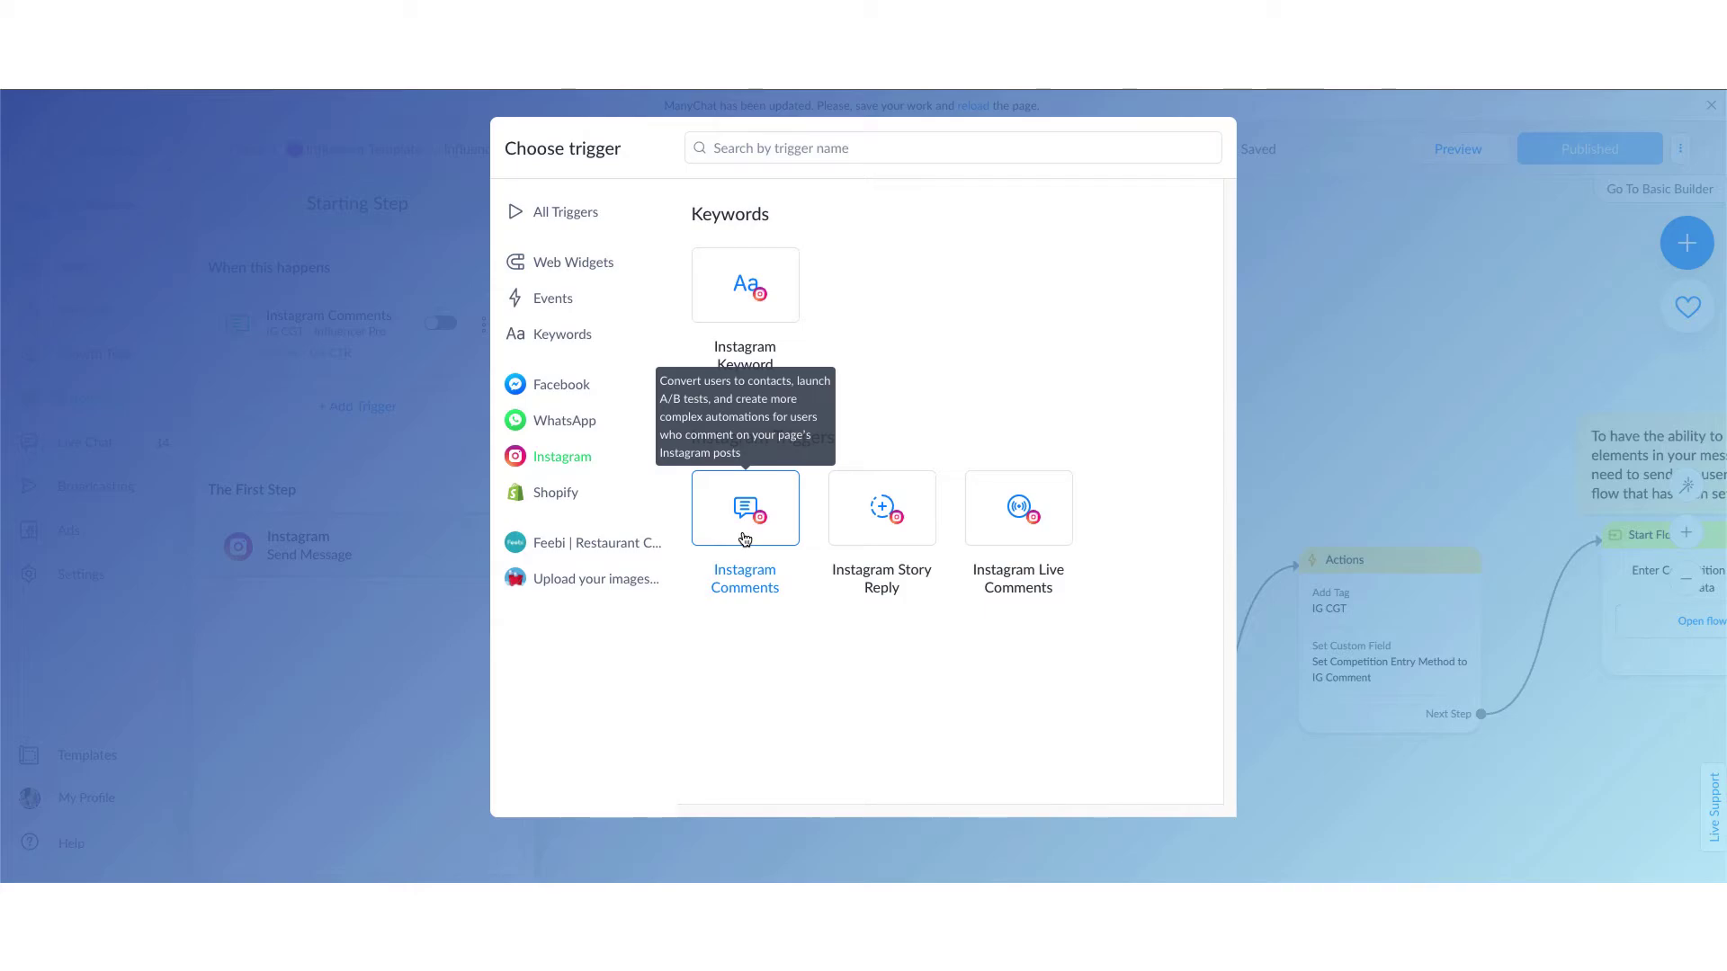
{"action": "left_click", "coordinate": [337, 662]}
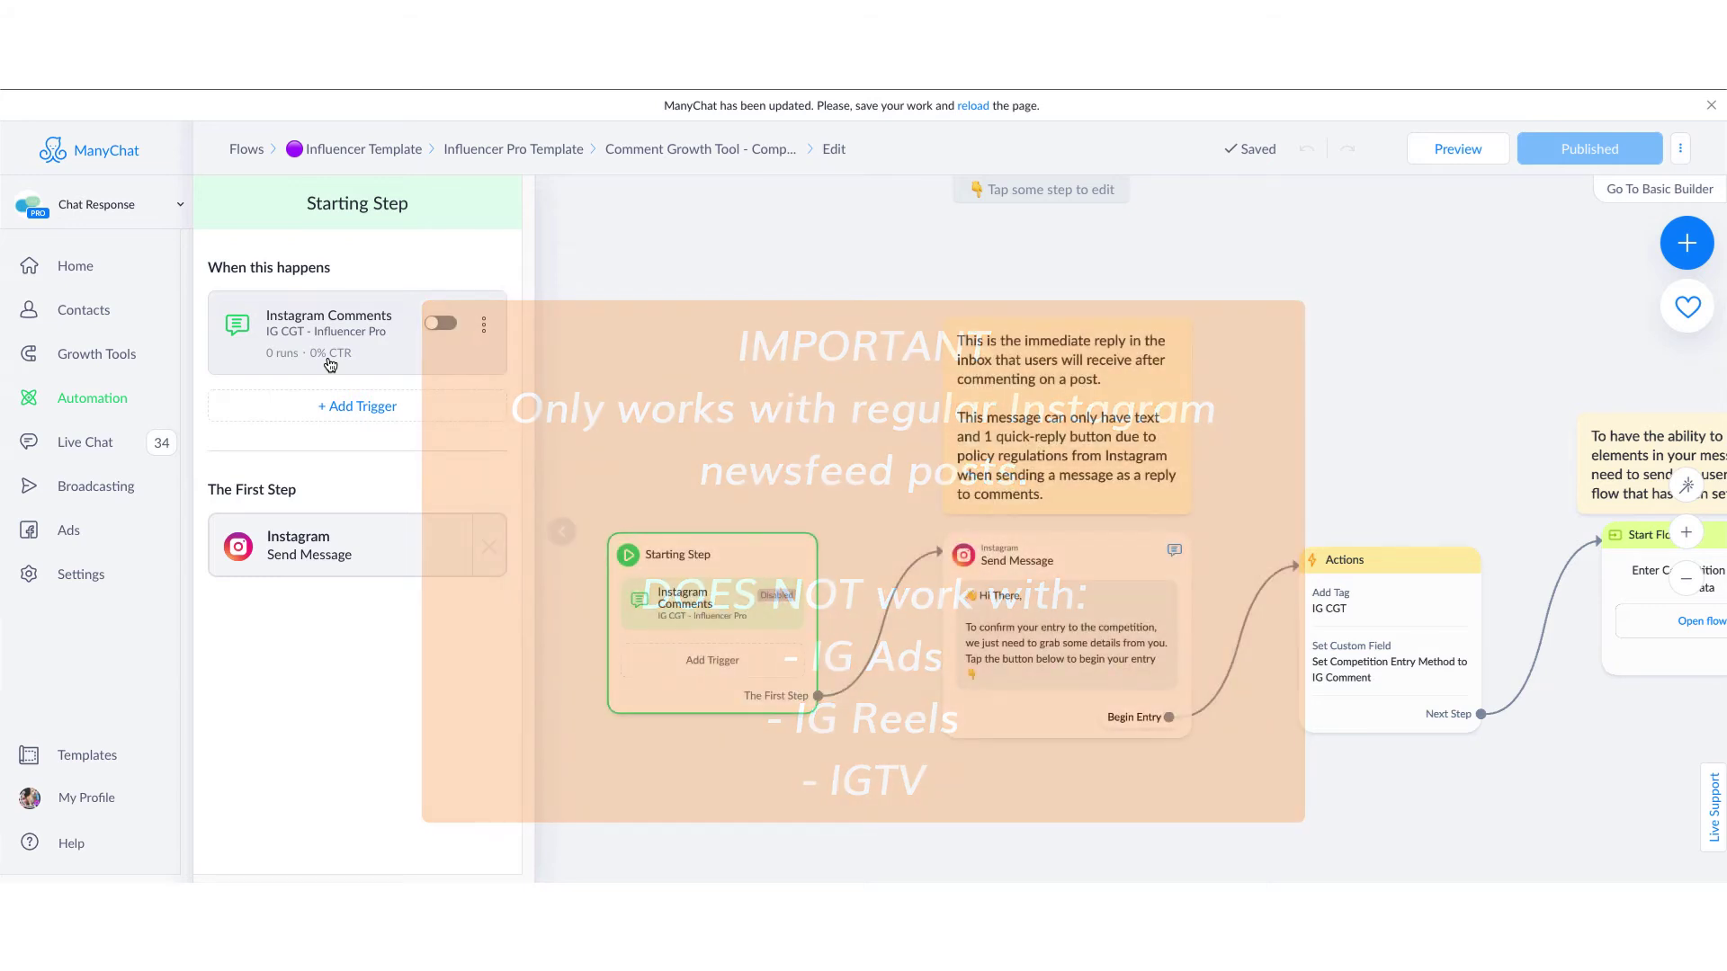
- Open the IG CGT - Influencer Pro trigger settings, leaving the growth tool name unchanged
{"action": "left_click", "coordinate": [330, 363]}
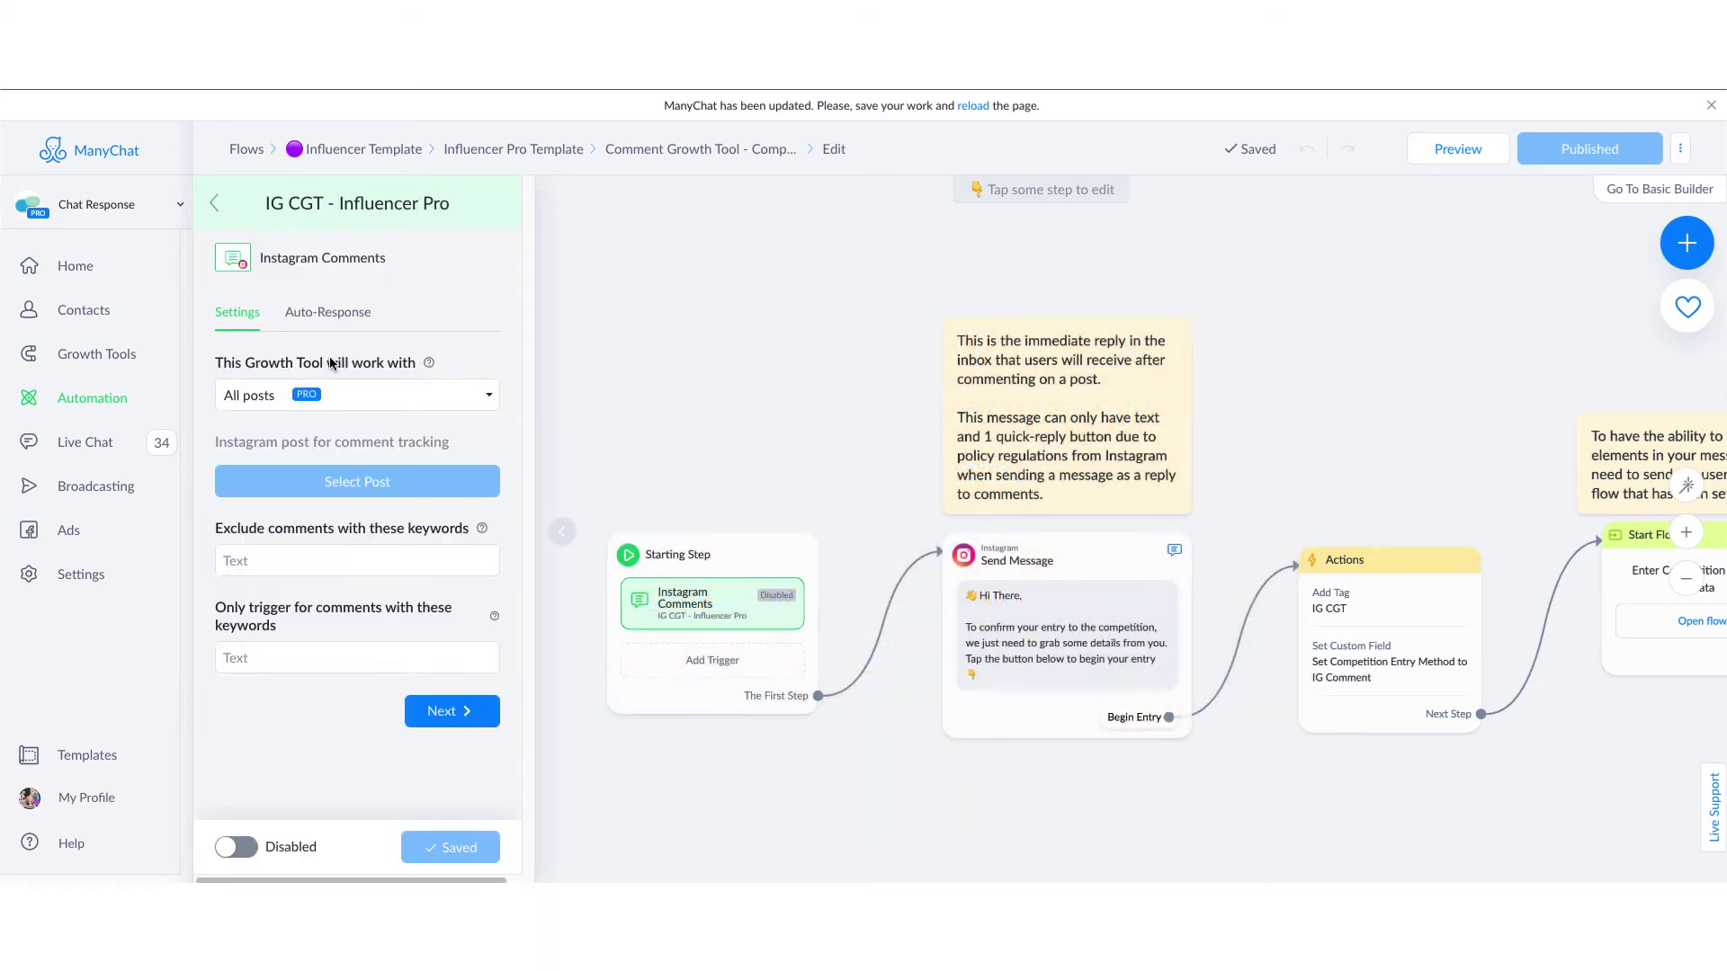
{"action": "left_click", "coordinate": [390, 205]}
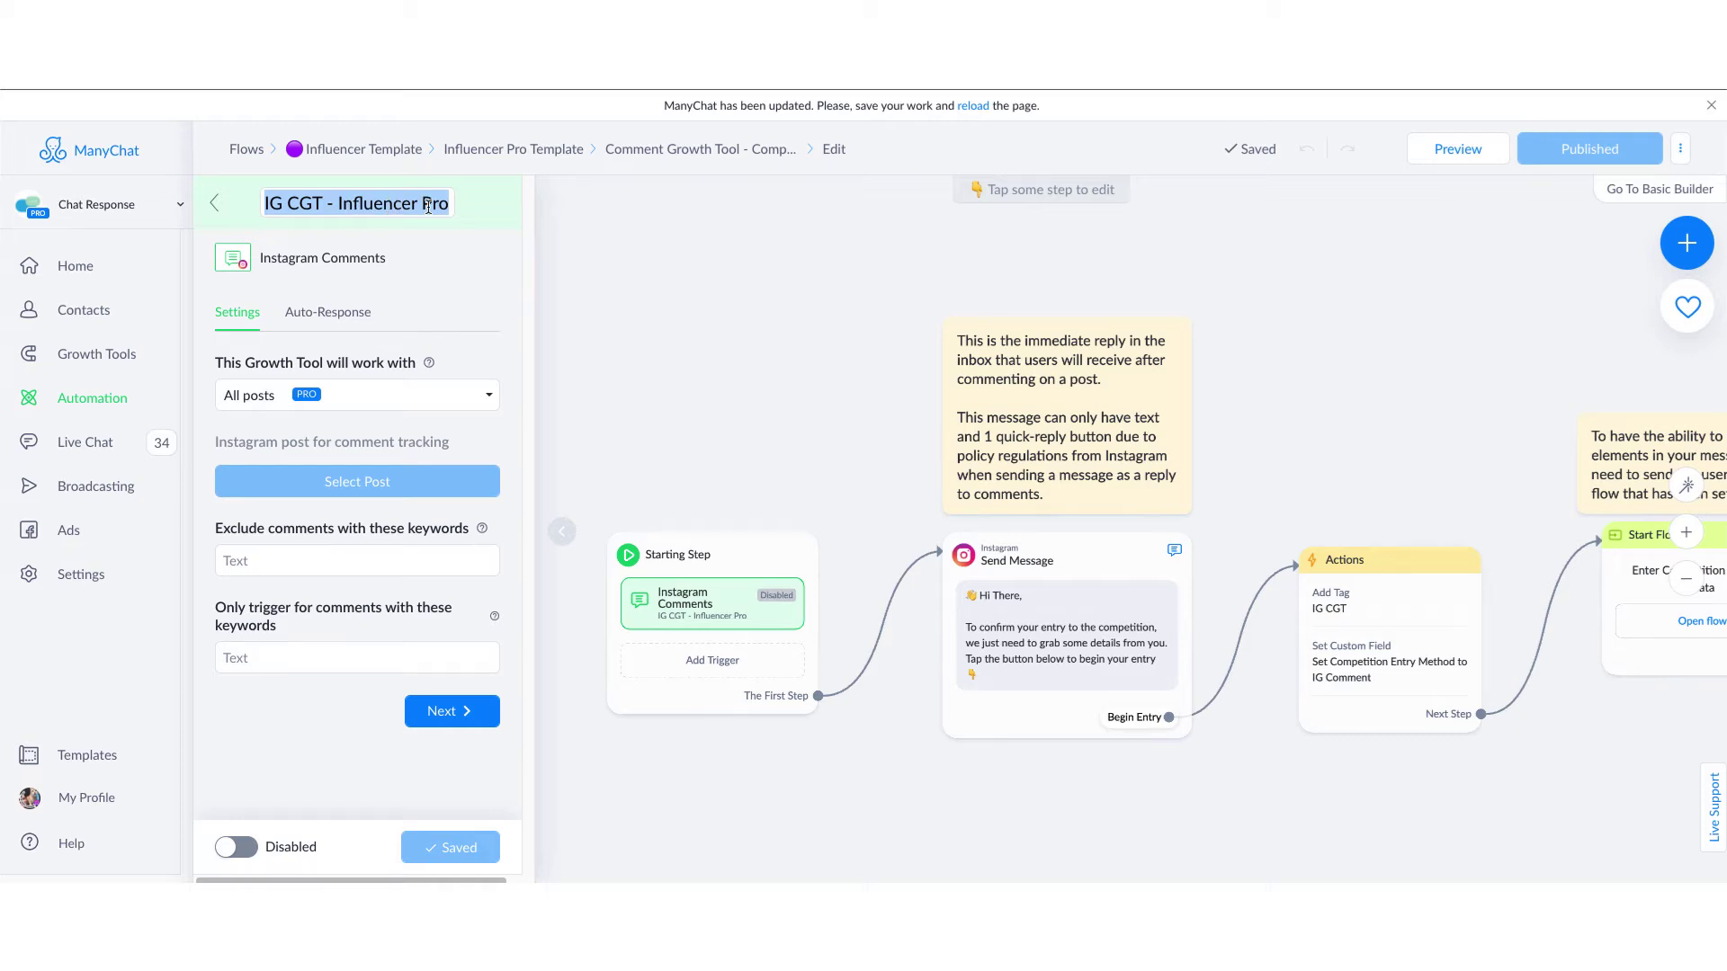
{"action": "left_click", "coordinate": [443, 237]}
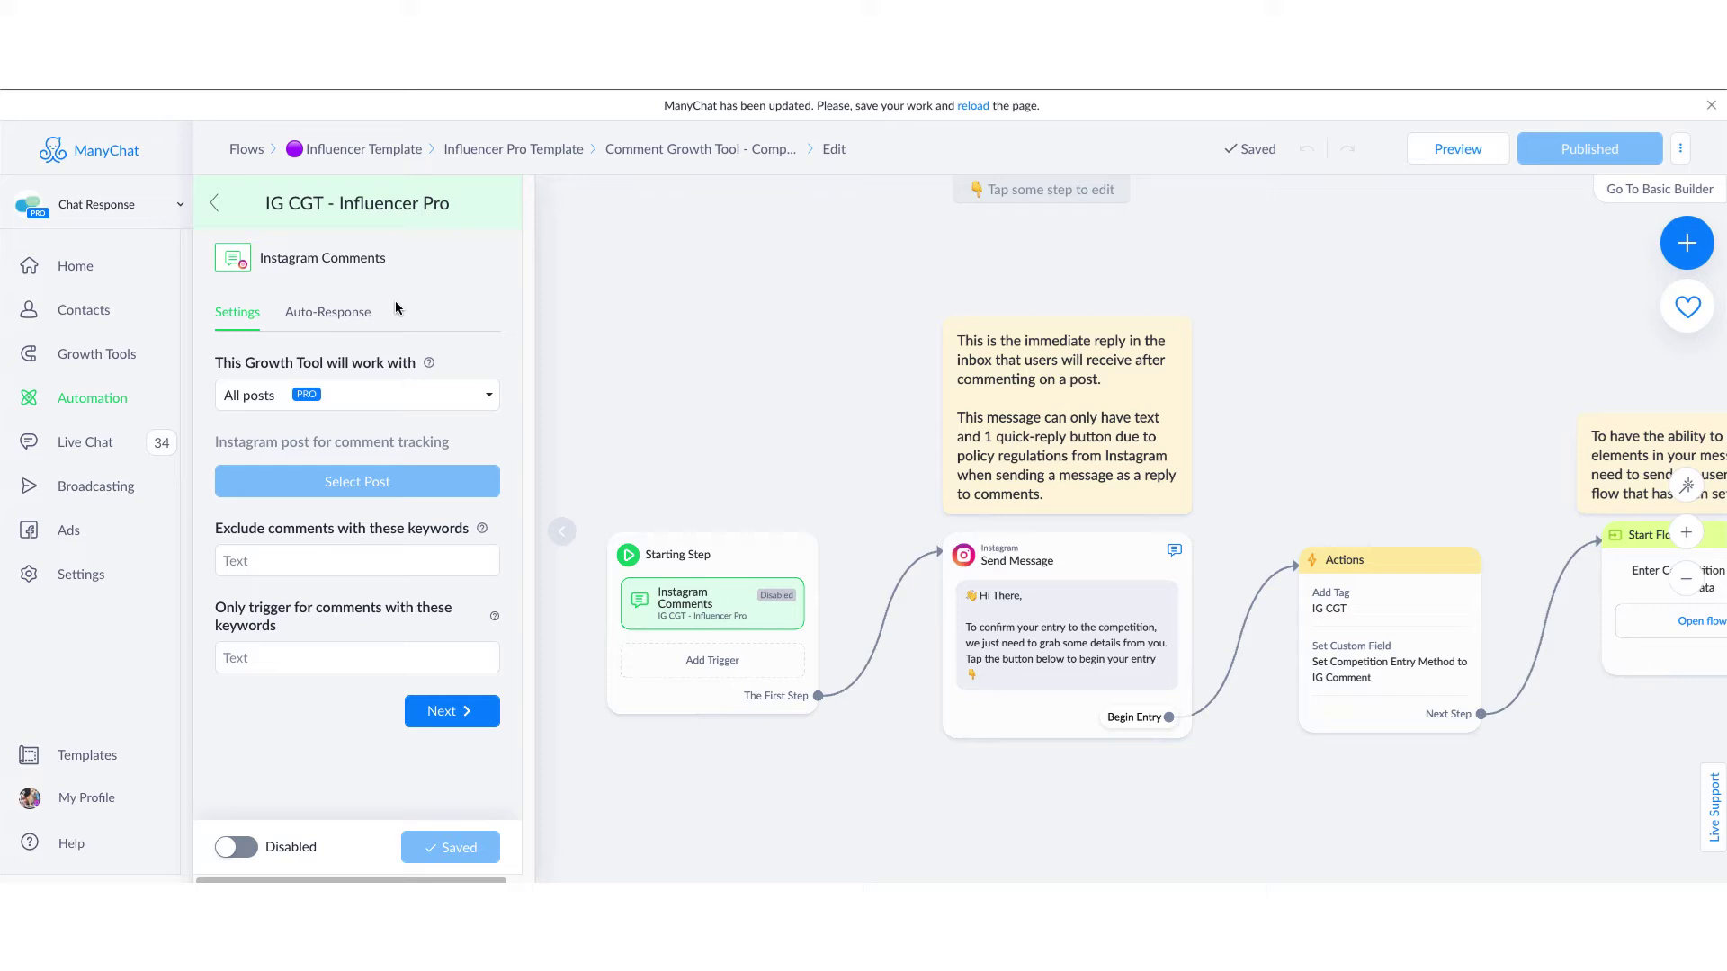
- Look over the A specific post, Next post and All posts choices, keeping All posts
{"action": "left_click", "coordinate": [265, 405]}
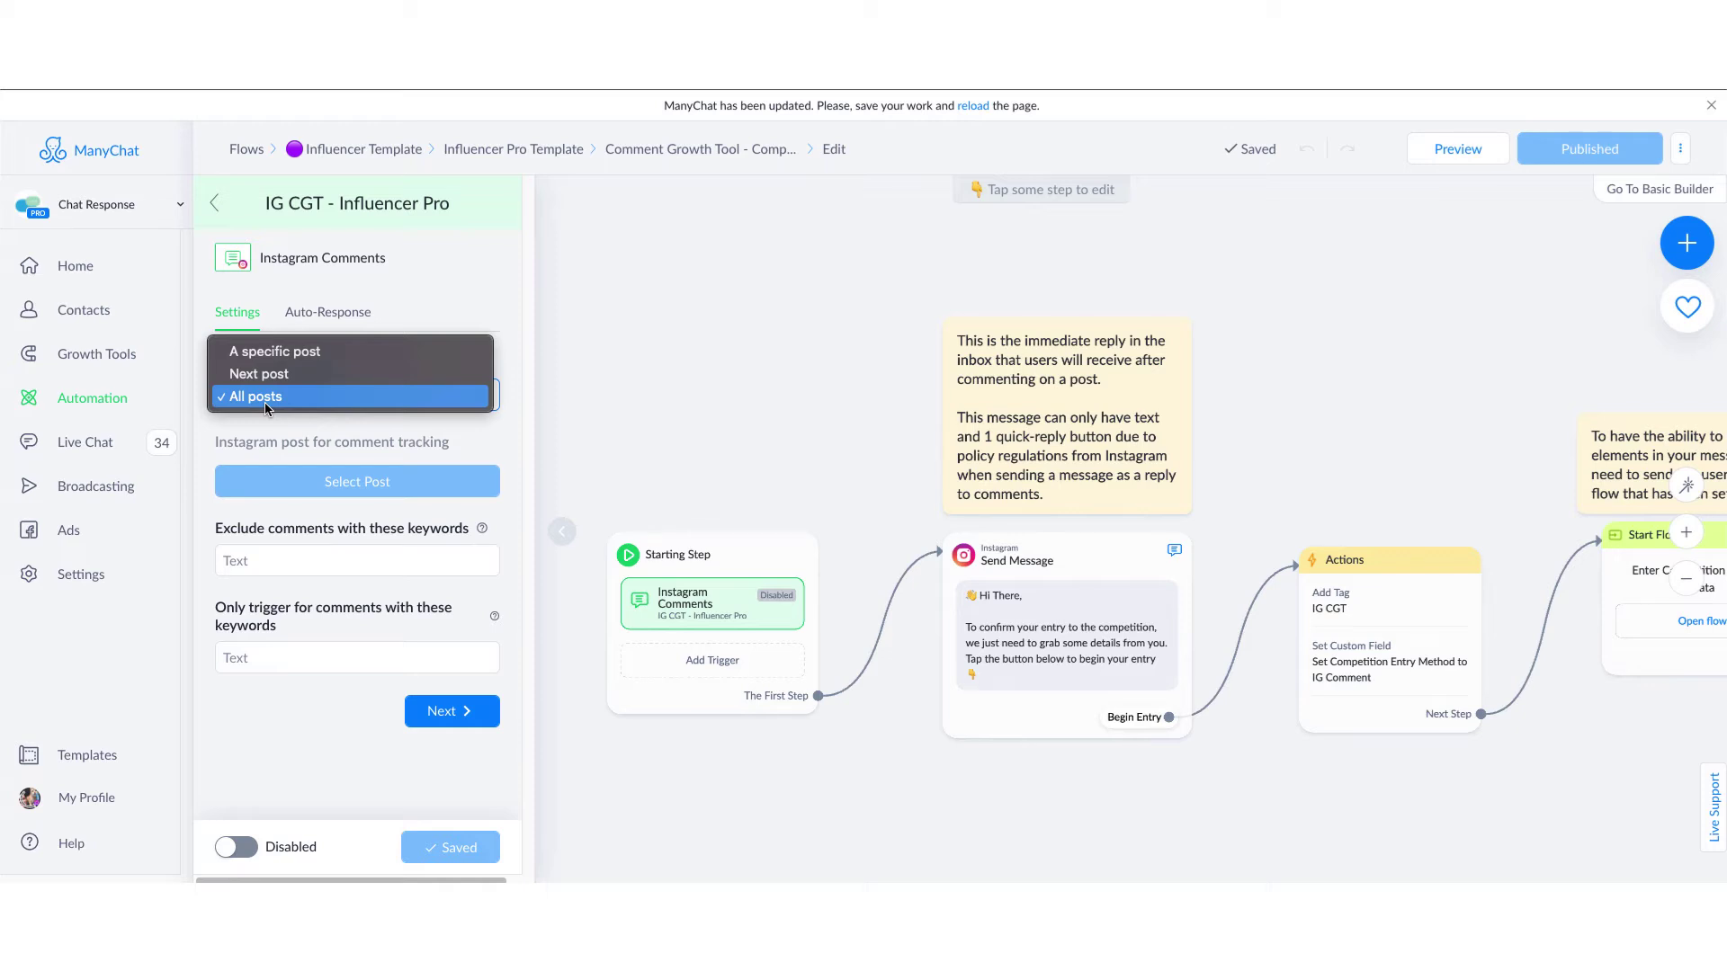
{"action": "left_click", "coordinate": [288, 599]}
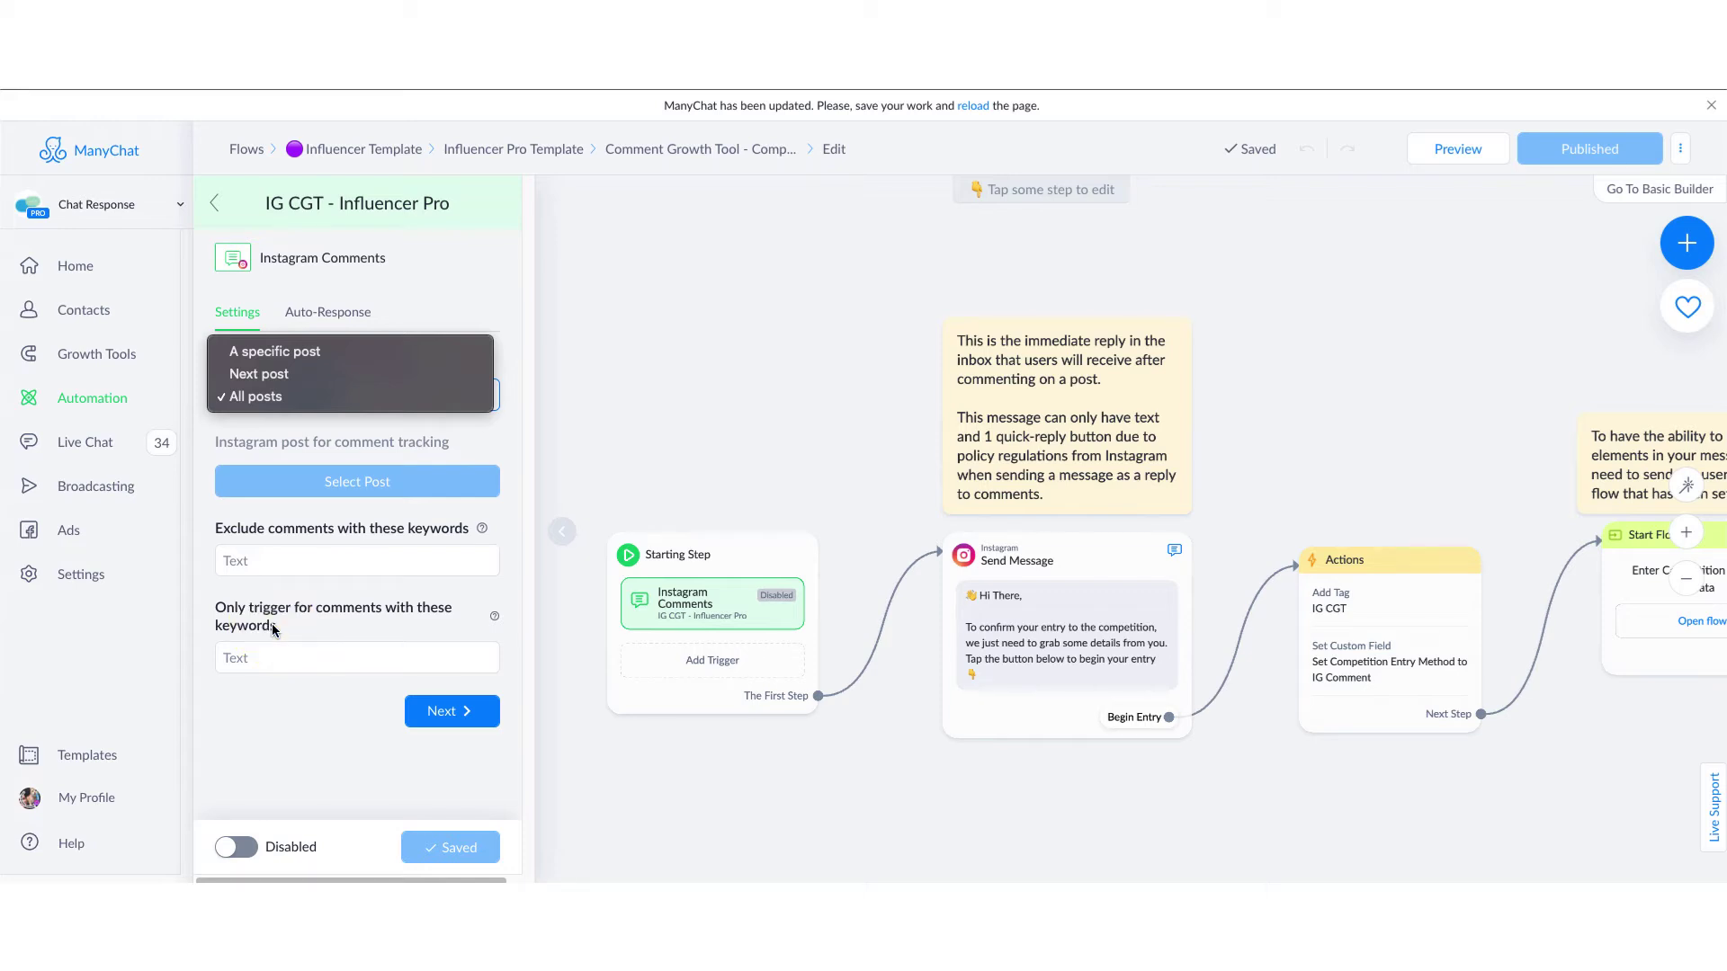
{"action": "left_click", "coordinate": [266, 384]}
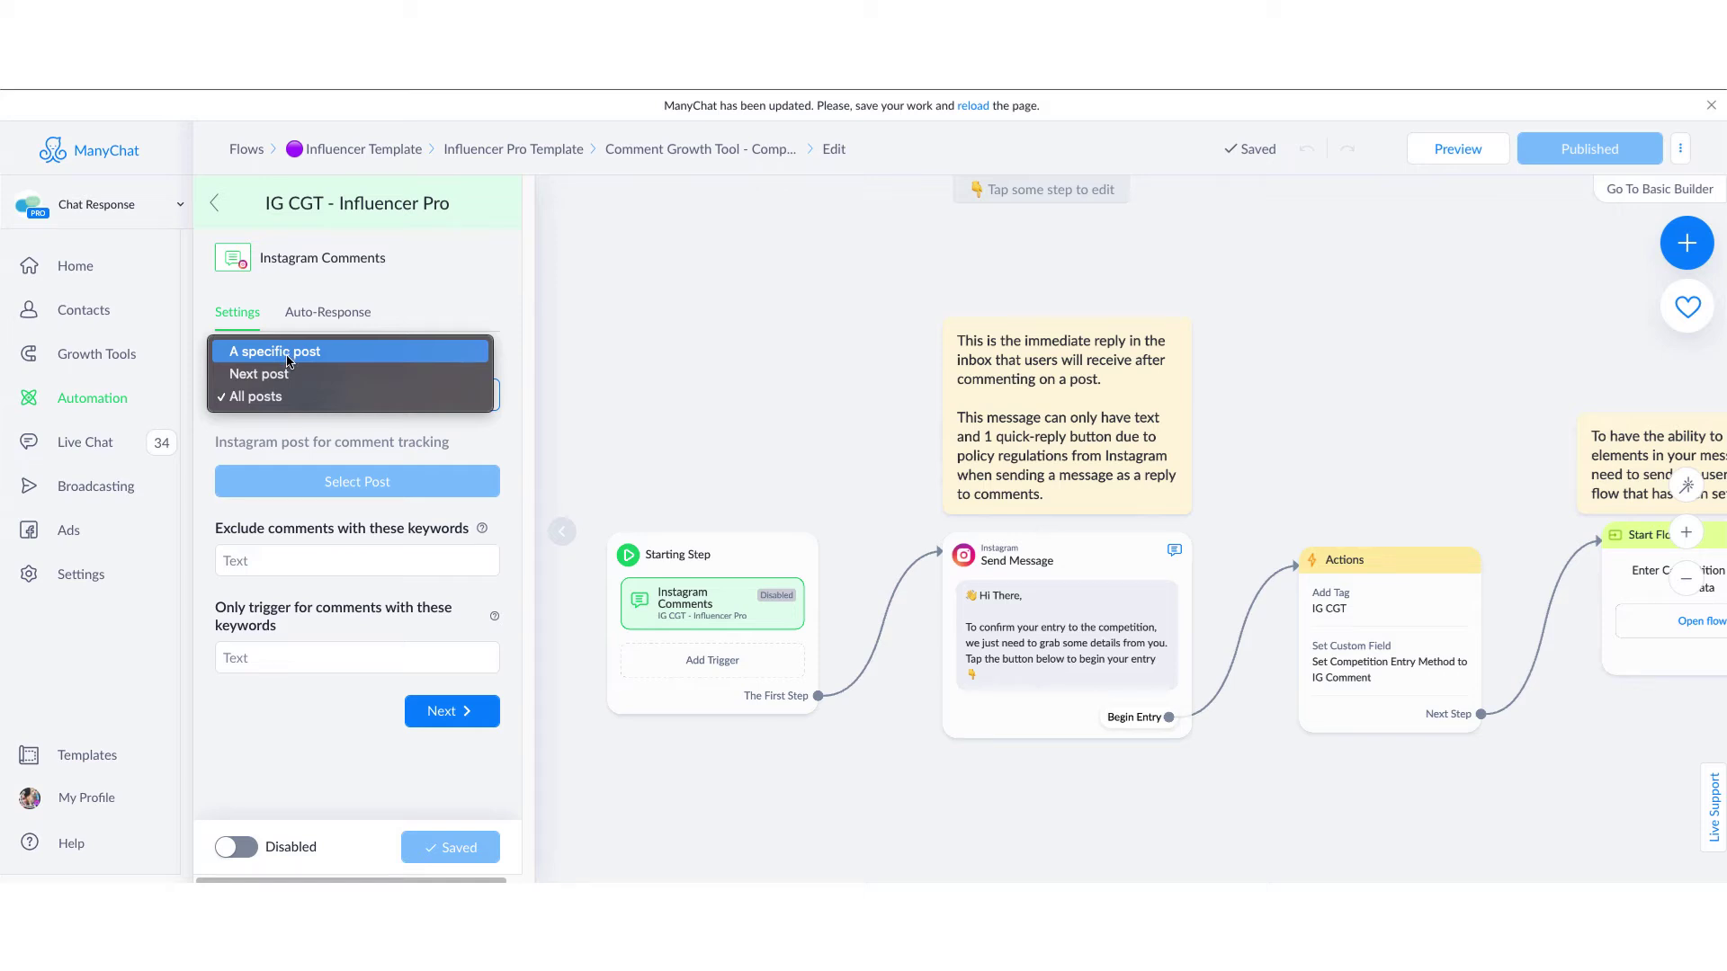
{"action": "left_click", "coordinate": [266, 441]}
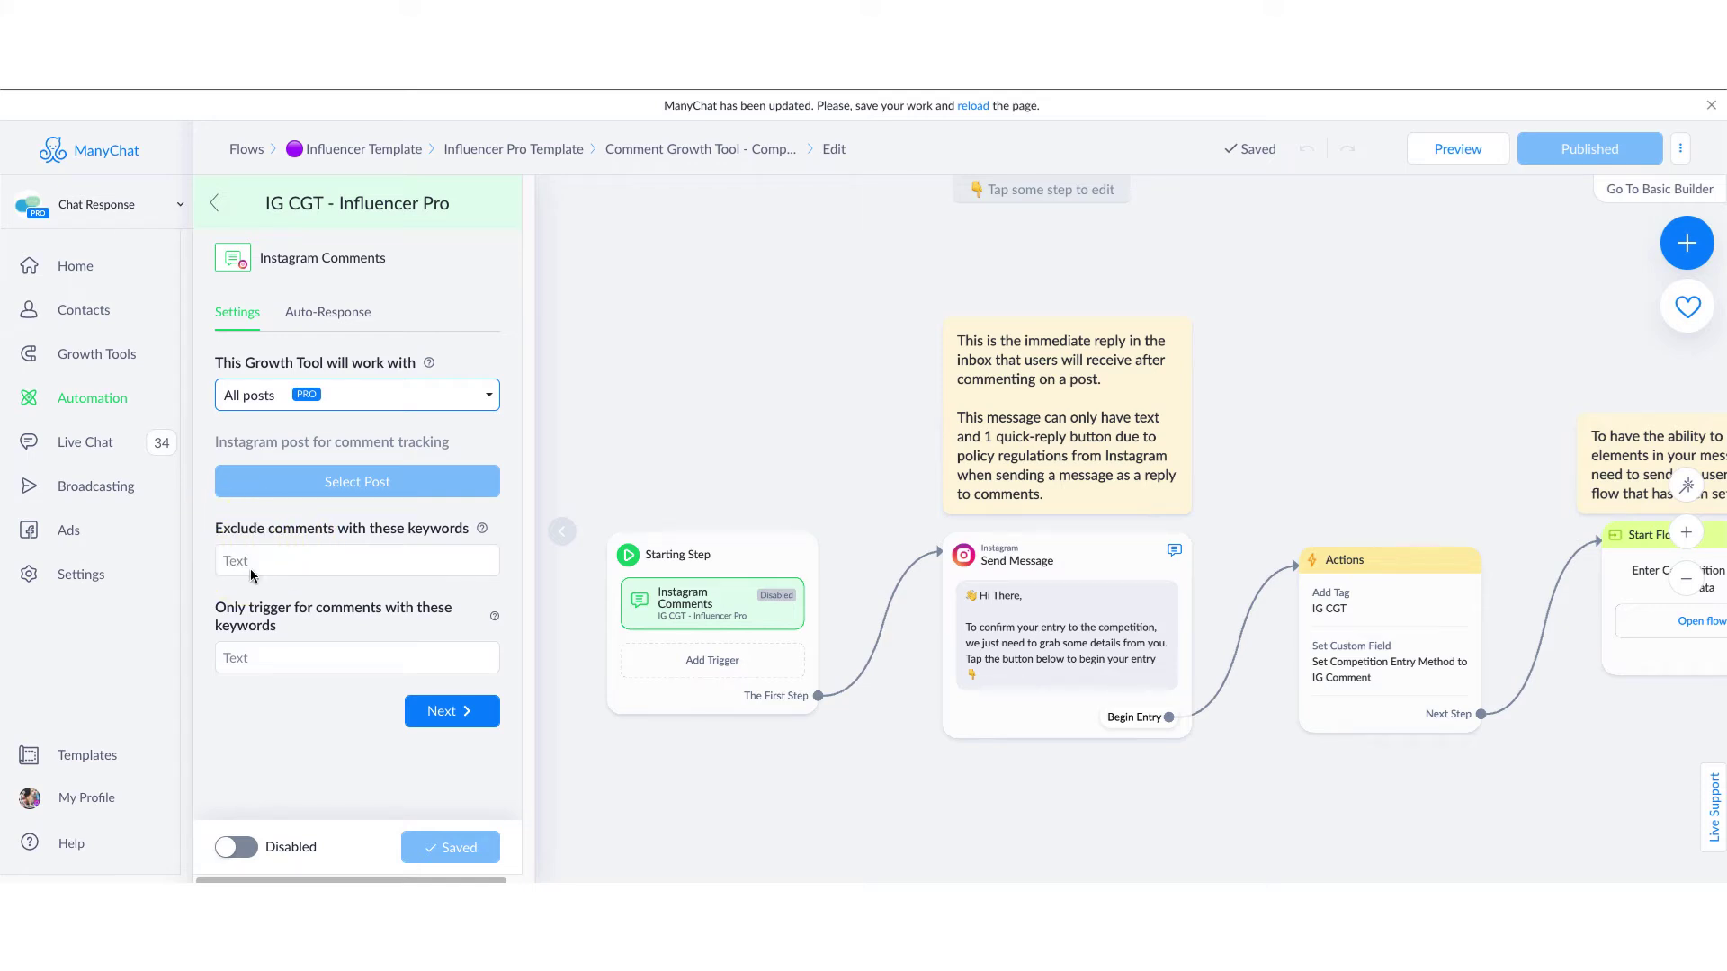
{"action": "left_click", "coordinate": [278, 654]}
- Leave the only-trigger keywords field blank
{"action": "left_click", "coordinate": [277, 654]}
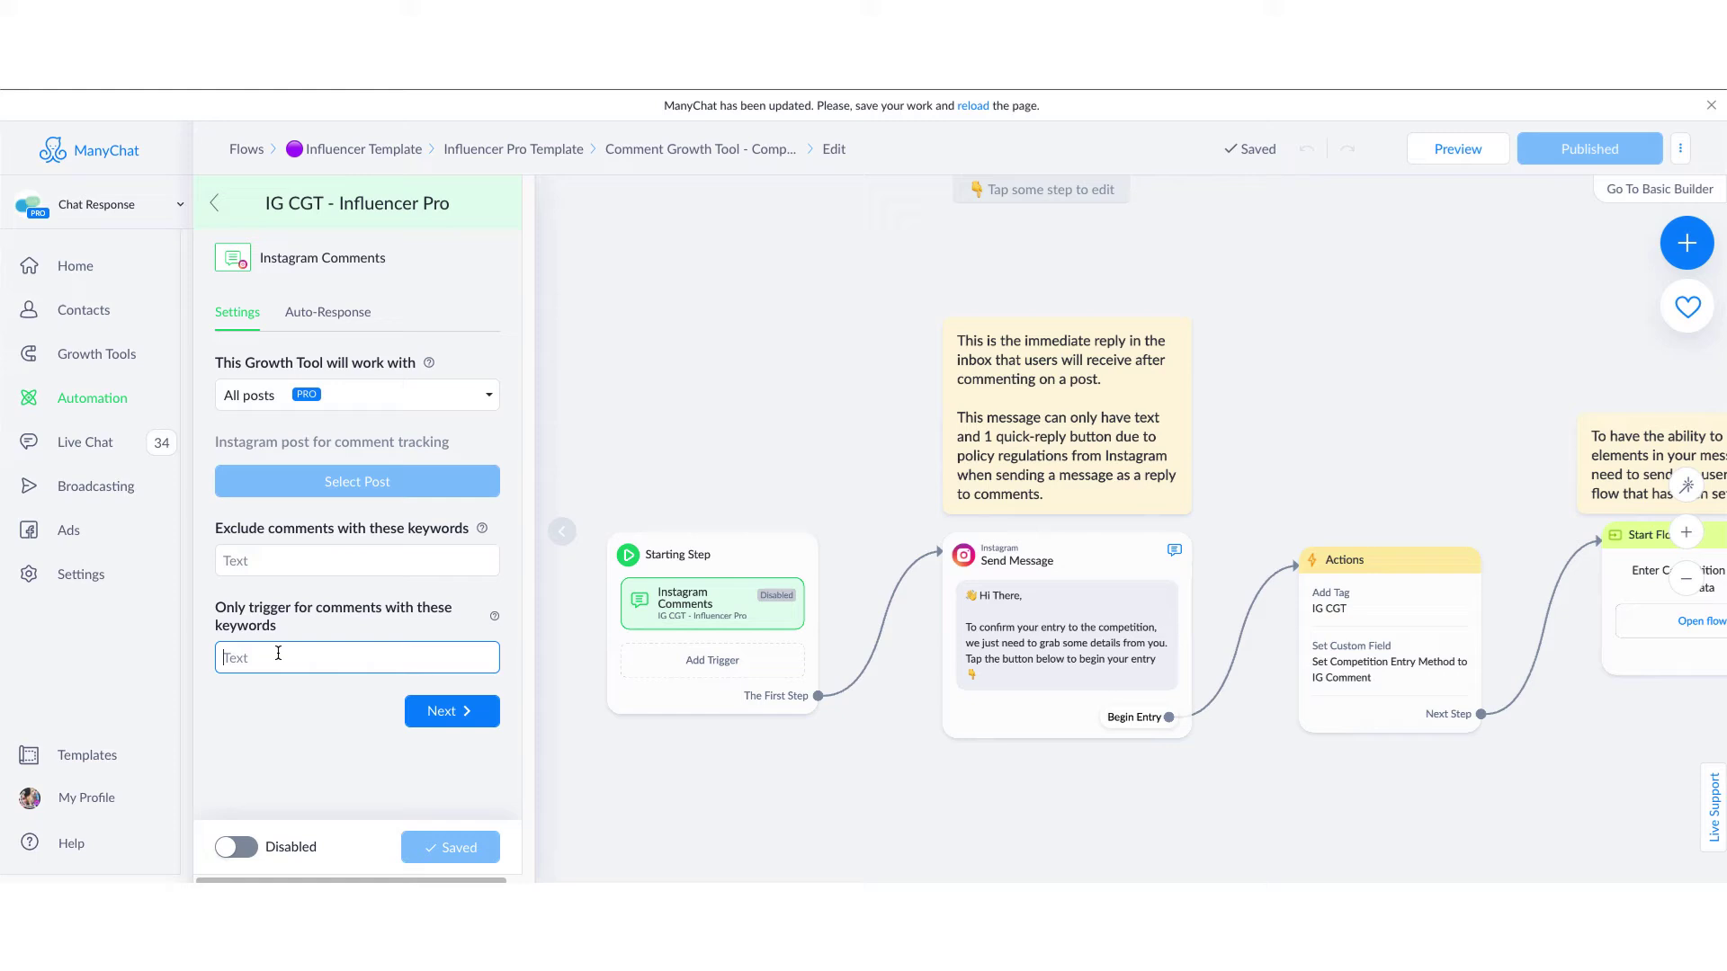
{"action": "left_click", "coordinate": [277, 707]}
- Move to the Auto-Response settings and review the three preset comment replies
{"action": "left_click", "coordinate": [423, 718]}
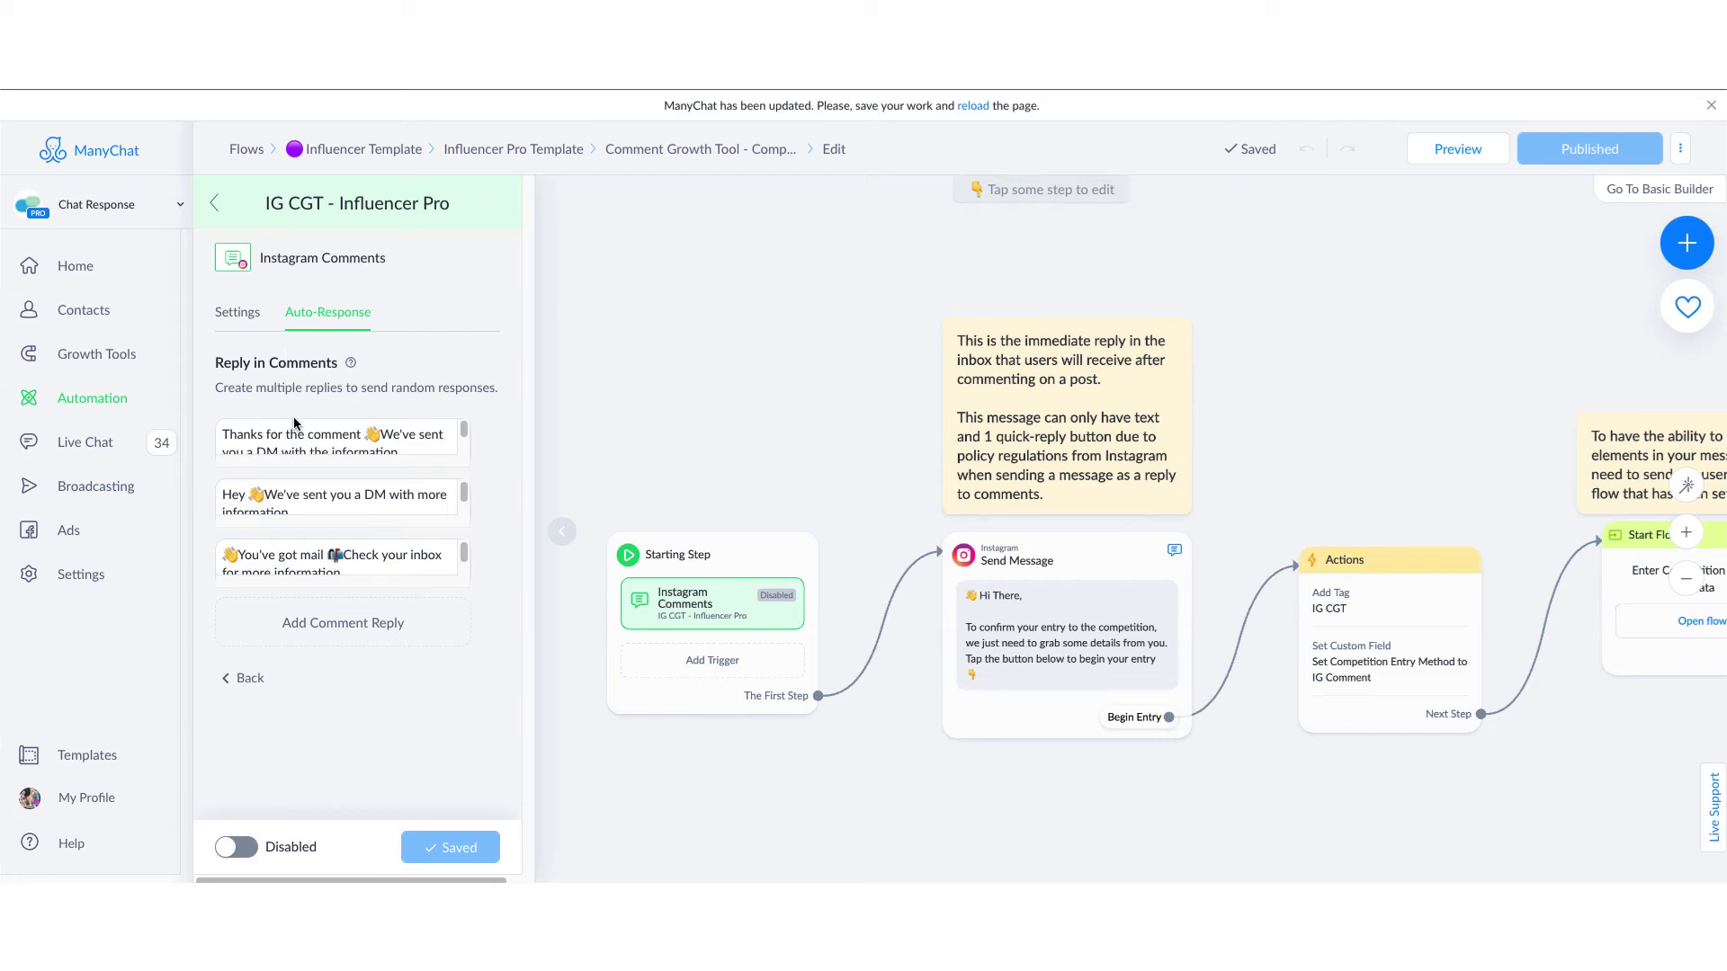
{"action": "scroll", "coordinate": [298, 429], "scroll_direction": "down", "scroll_amount": 1}
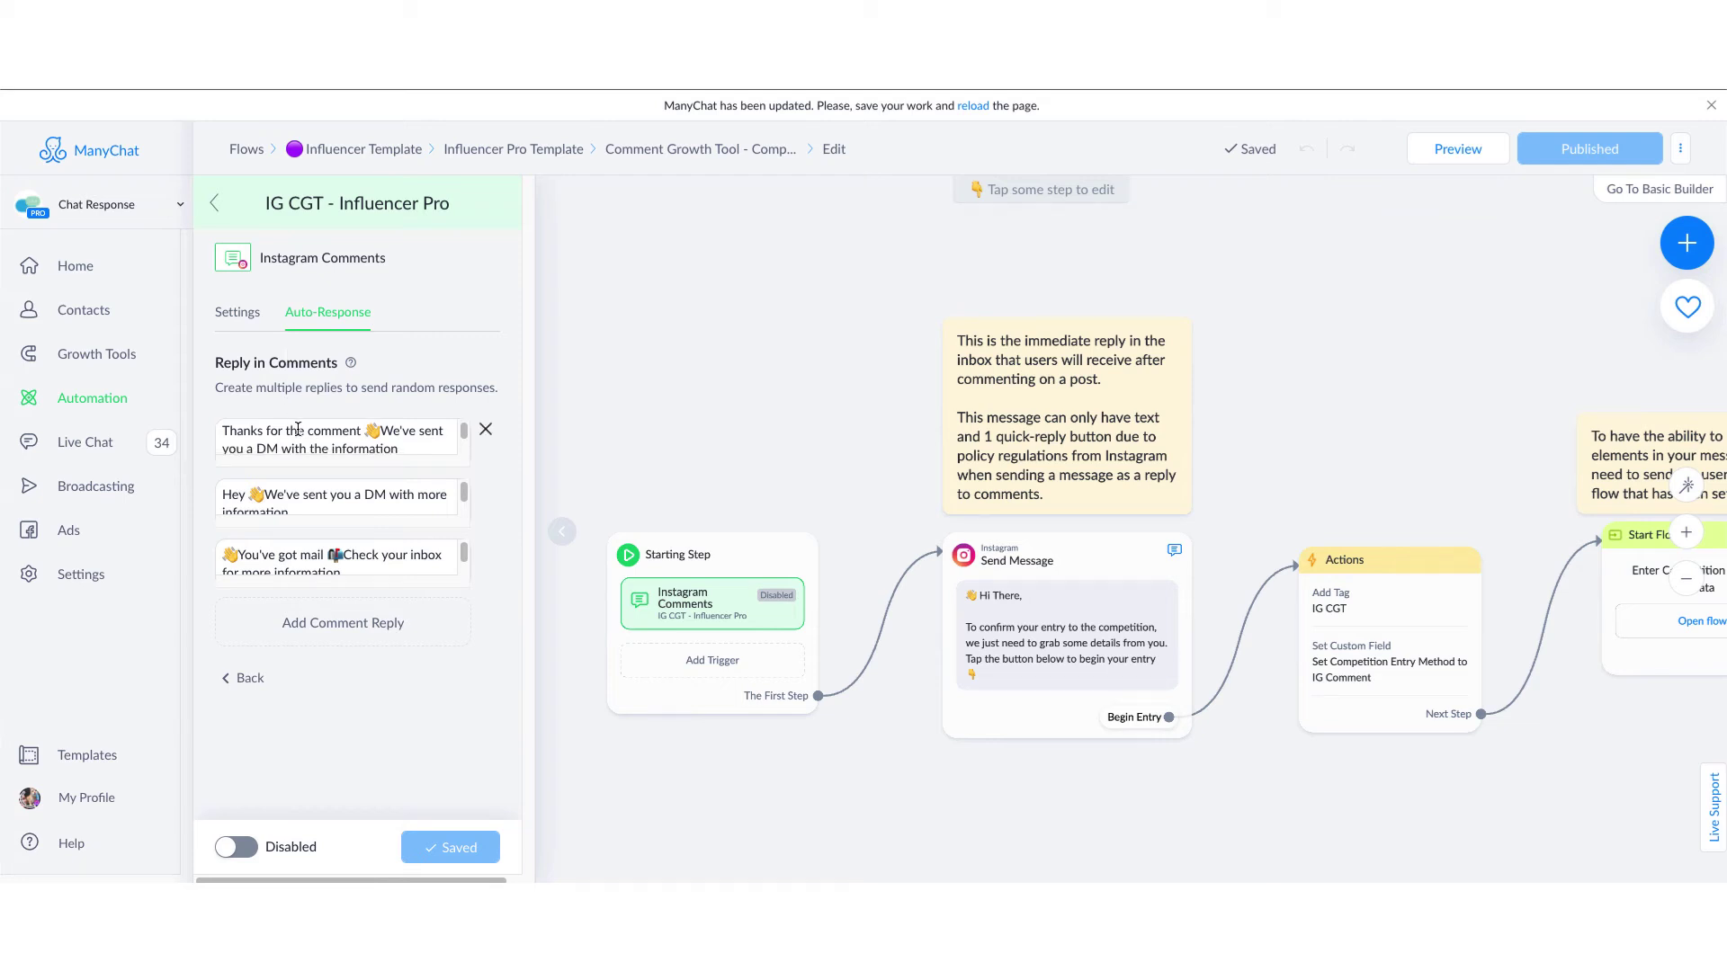
{"action": "scroll", "coordinate": [298, 429], "scroll_direction": "down", "scroll_amount": 2}
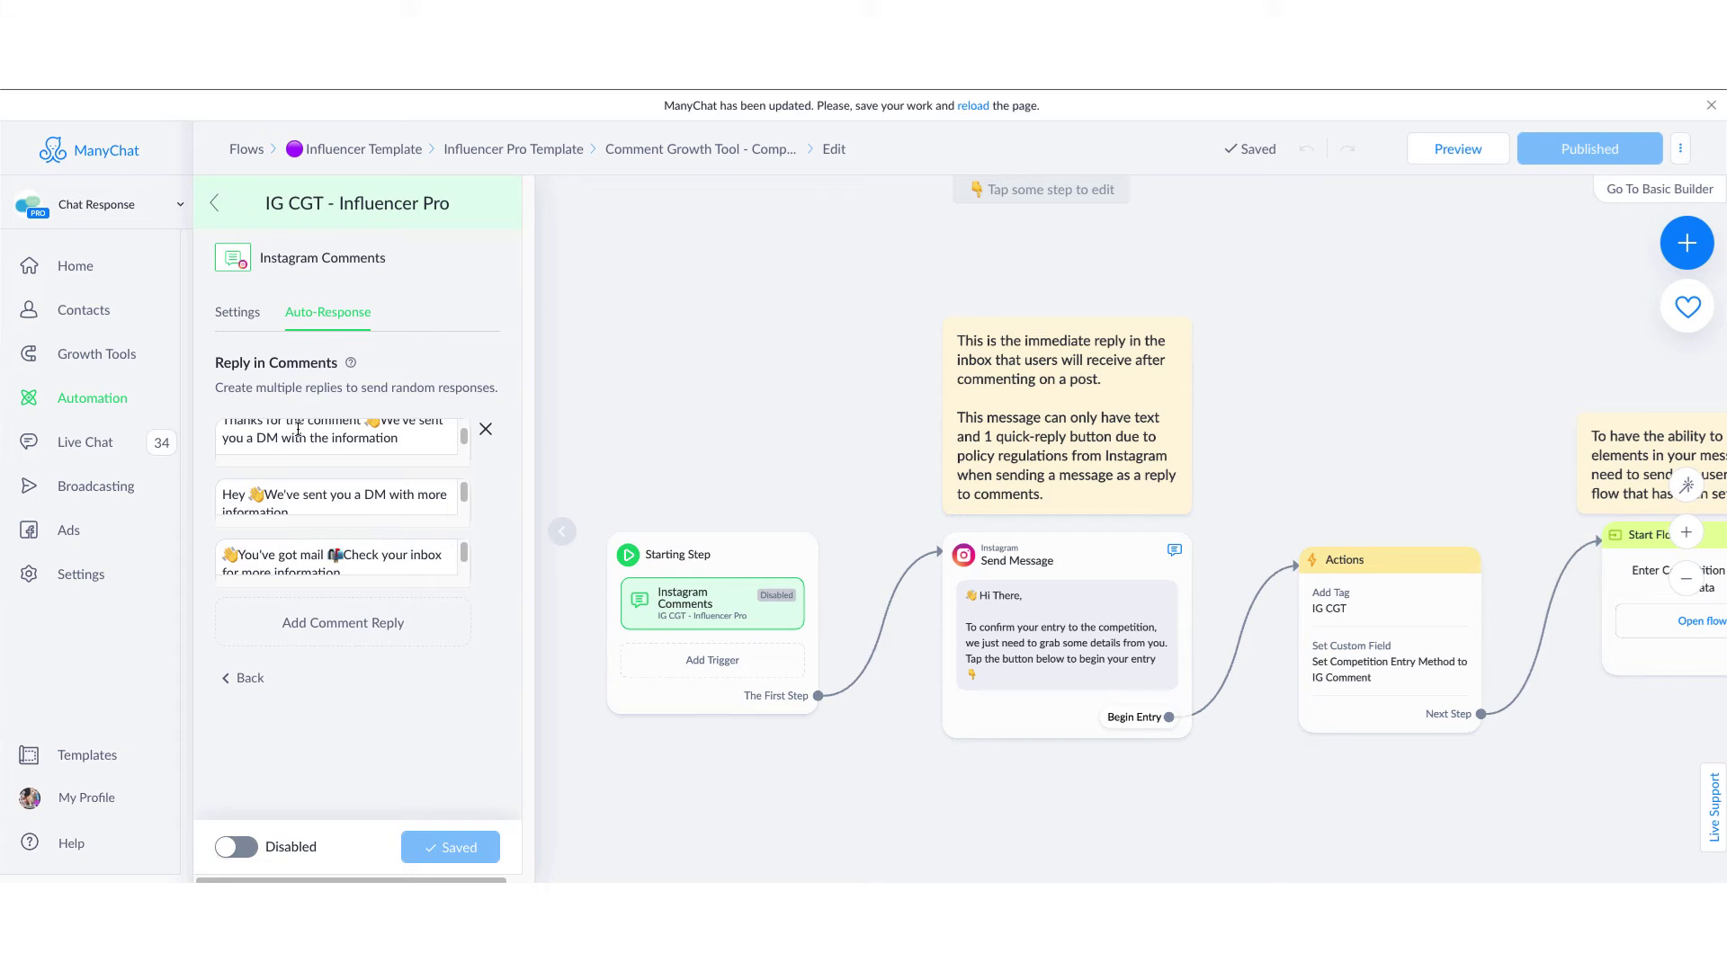
{"action": "scroll", "coordinate": [298, 429], "scroll_direction": "down", "scroll_amount": 2}
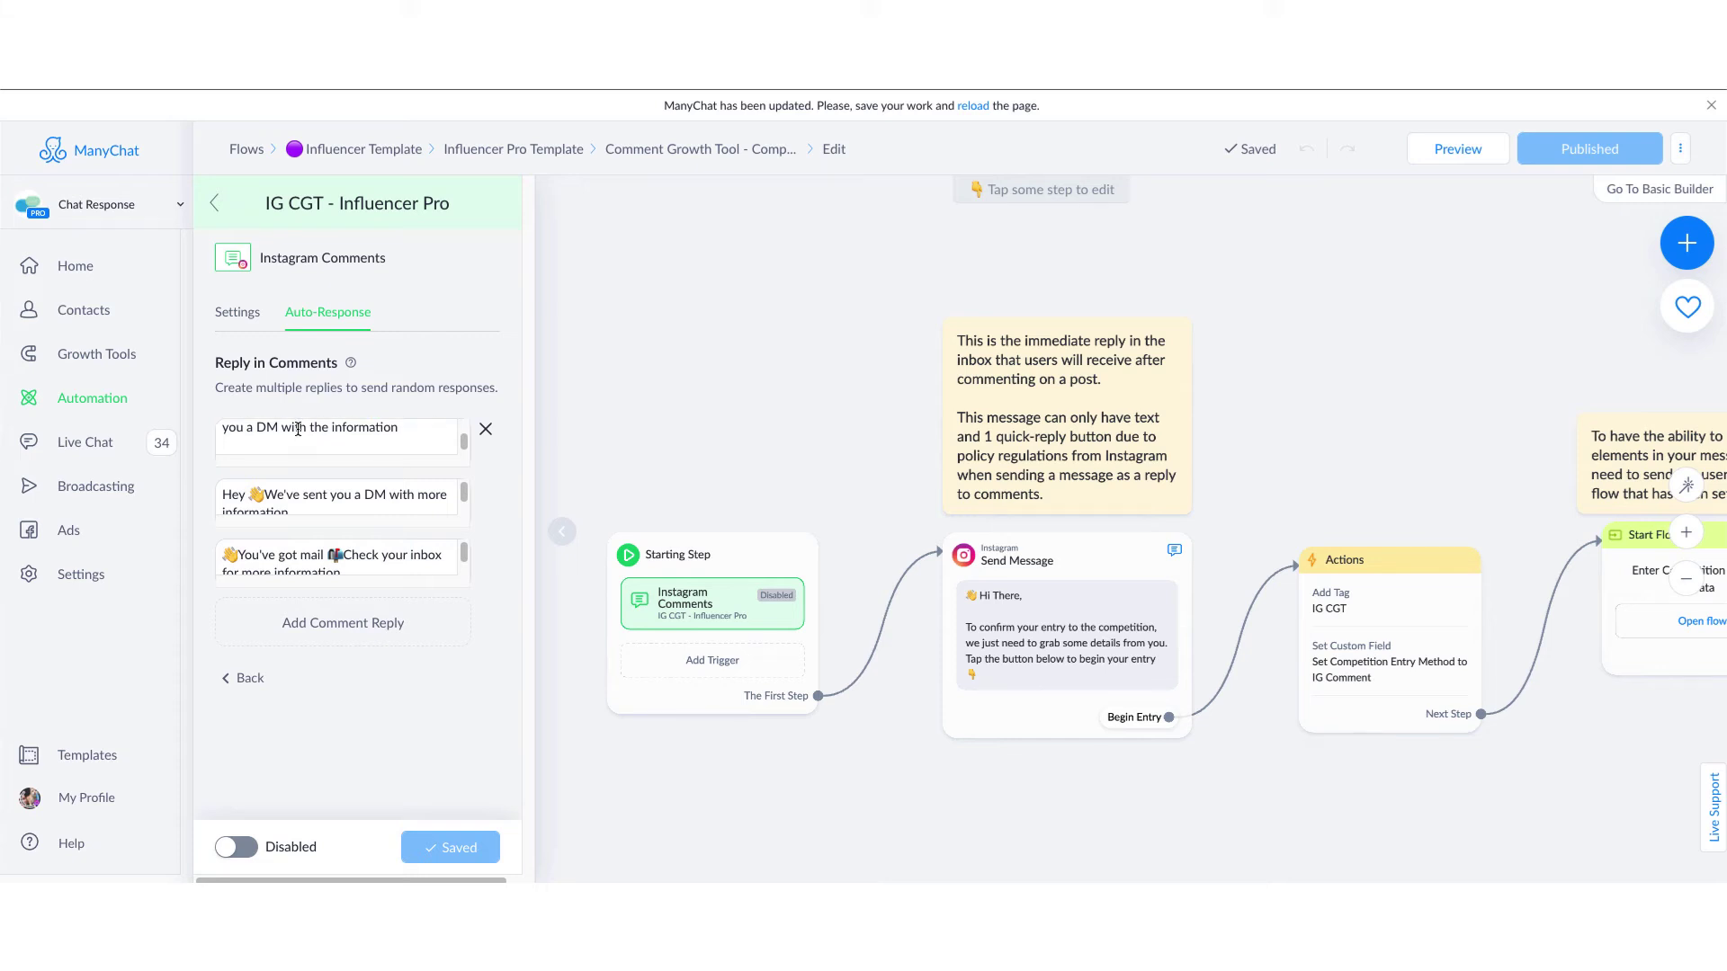
{"action": "scroll", "coordinate": [298, 429], "scroll_direction": "up", "scroll_amount": 3}
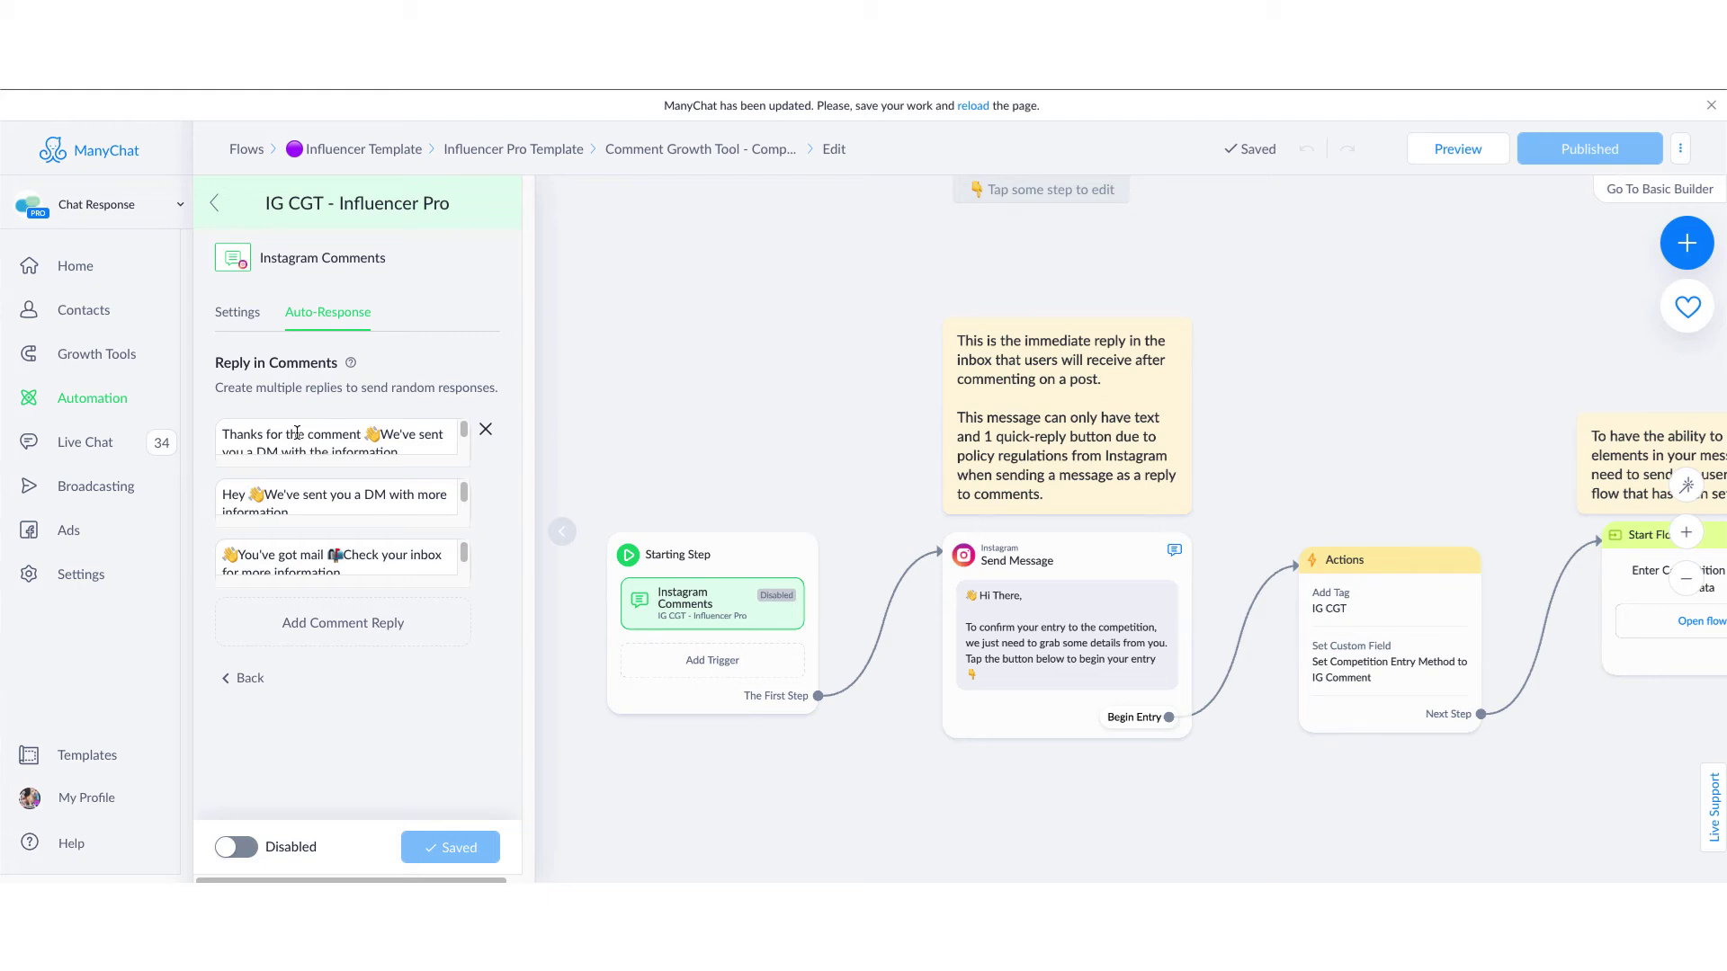
{"action": "left_click", "coordinate": [244, 436]}
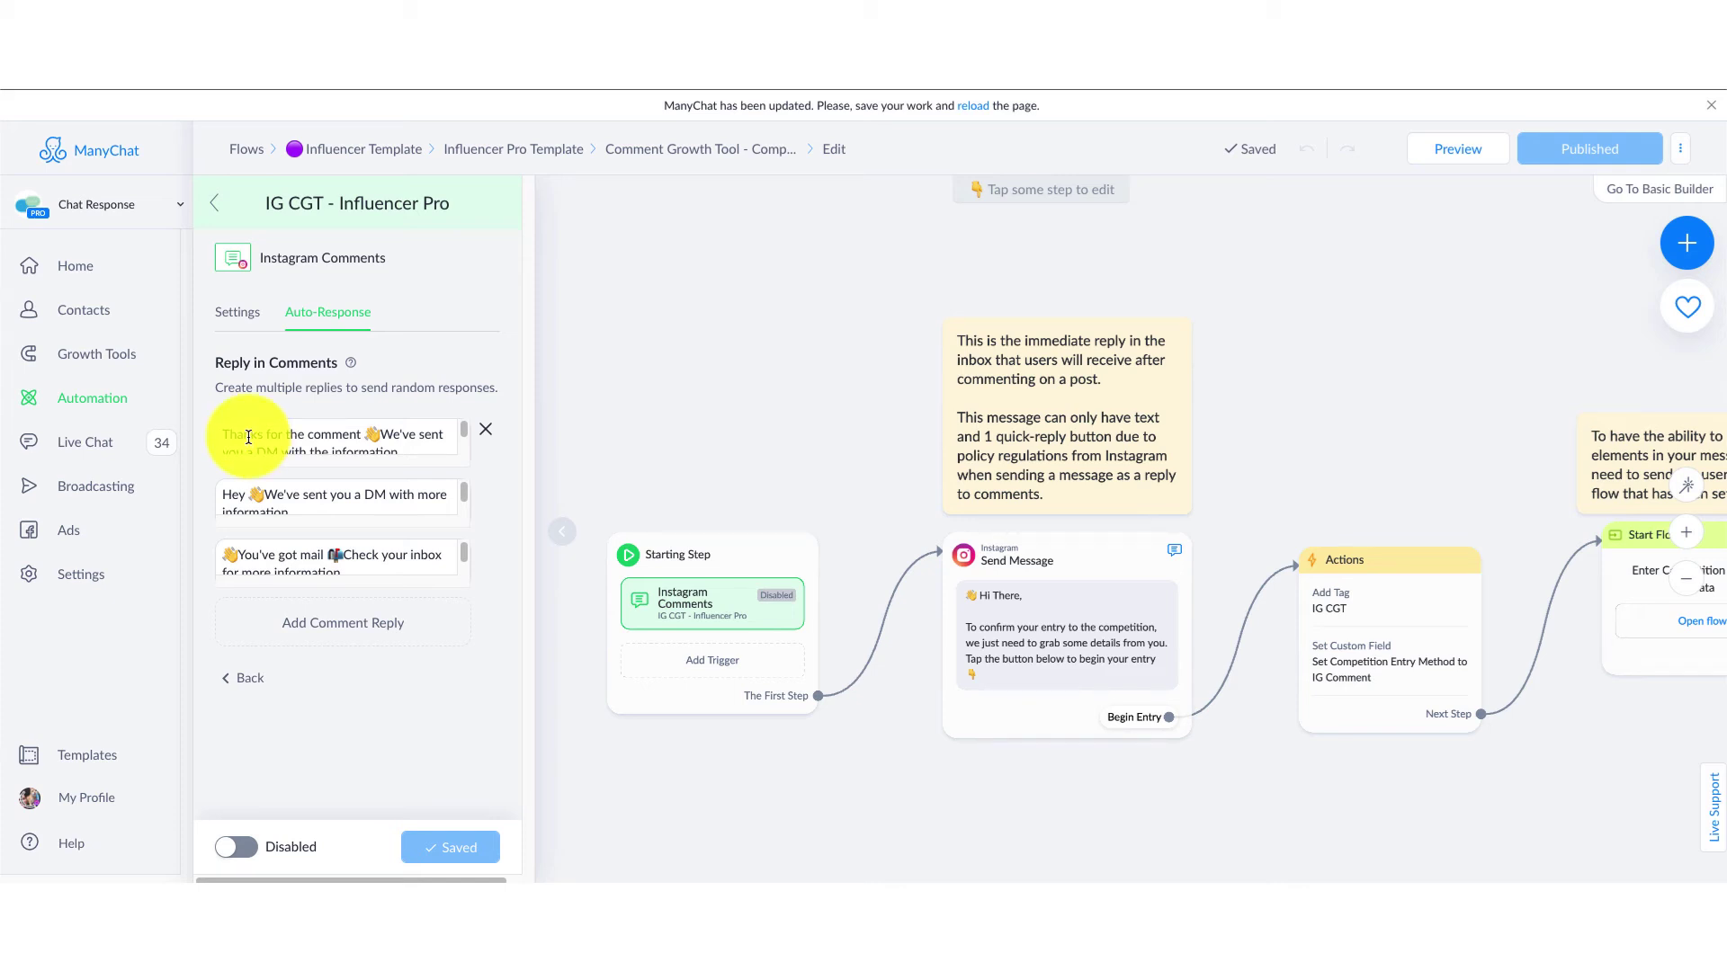
{"action": "left_click", "coordinate": [232, 495]}
{"action": "left_click", "coordinate": [259, 549]}
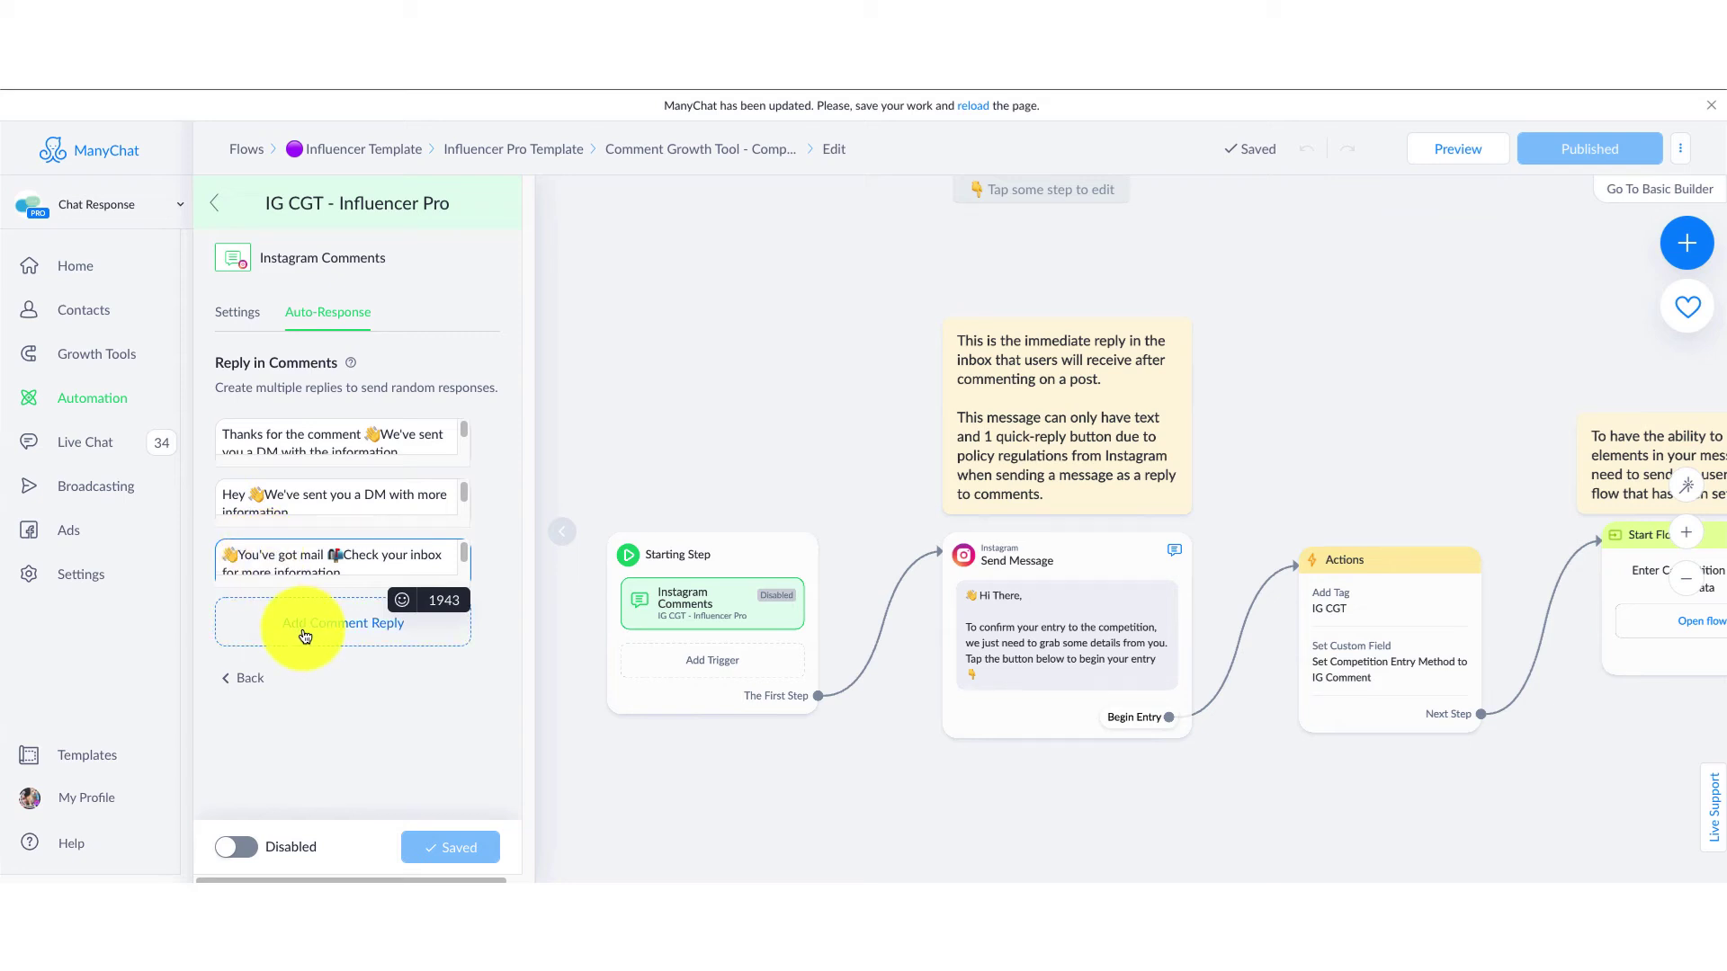
{"action": "left_click", "coordinate": [307, 671]}
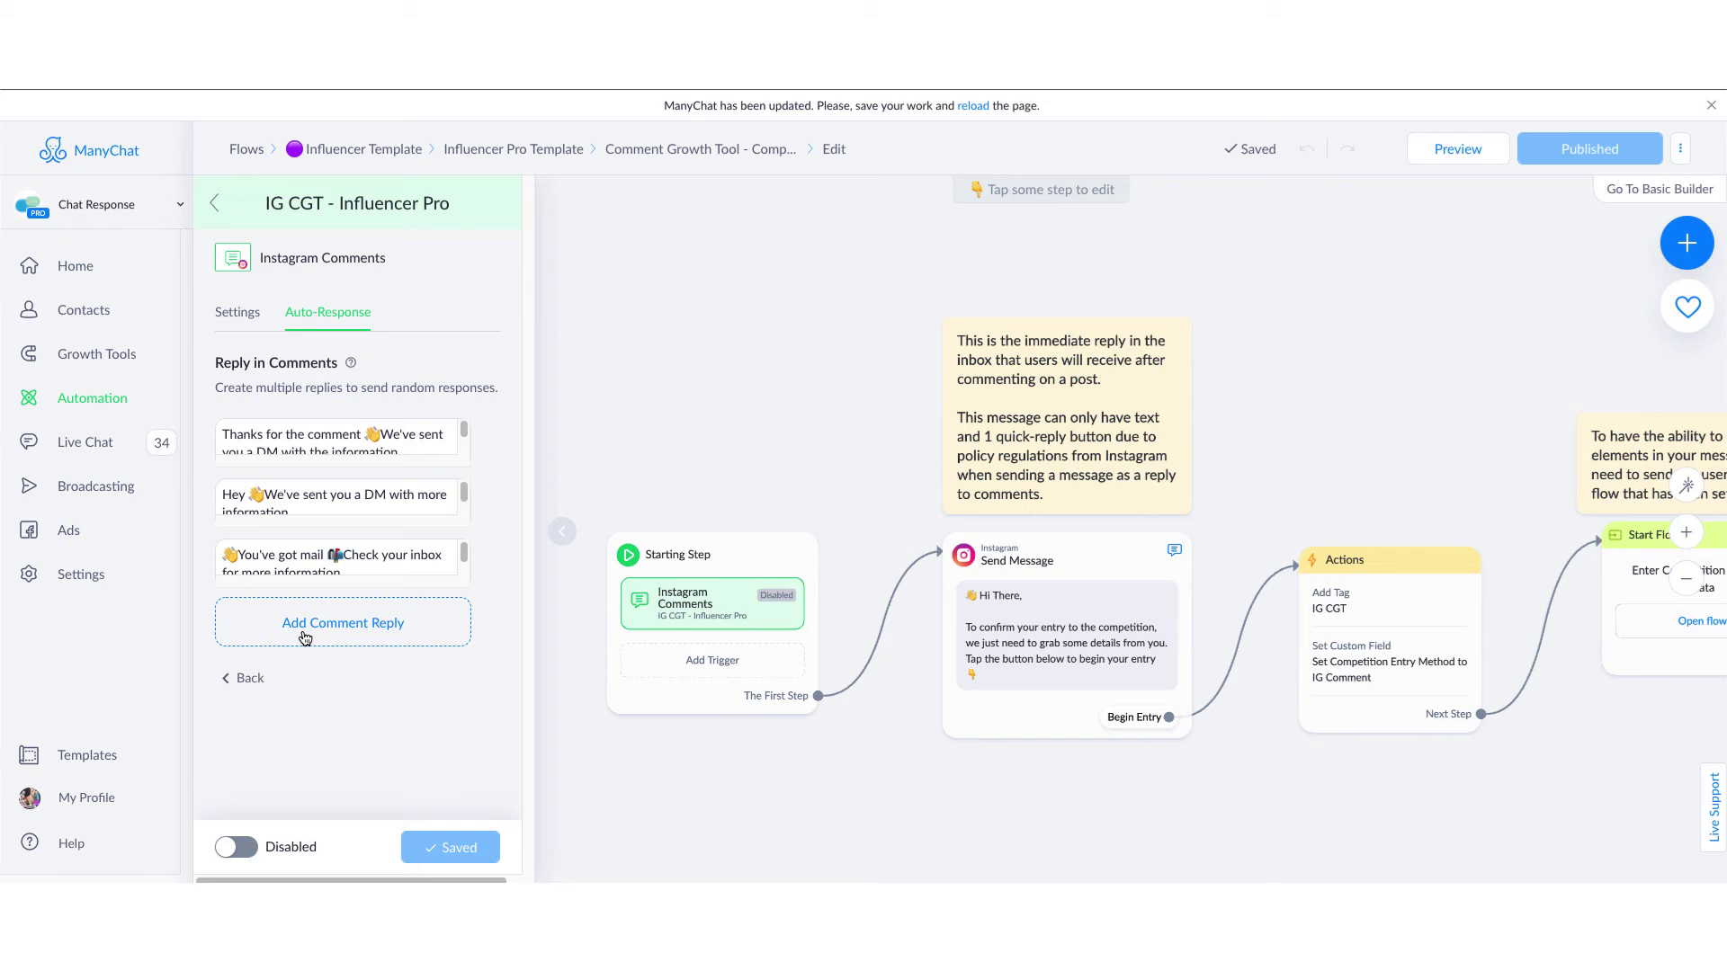
- Check the 'Thanks for the' reply wording, then return to the Starting Step overview
{"action": "left_click_drag", "start_coordinate": [226, 431], "coordinate": [306, 435]}
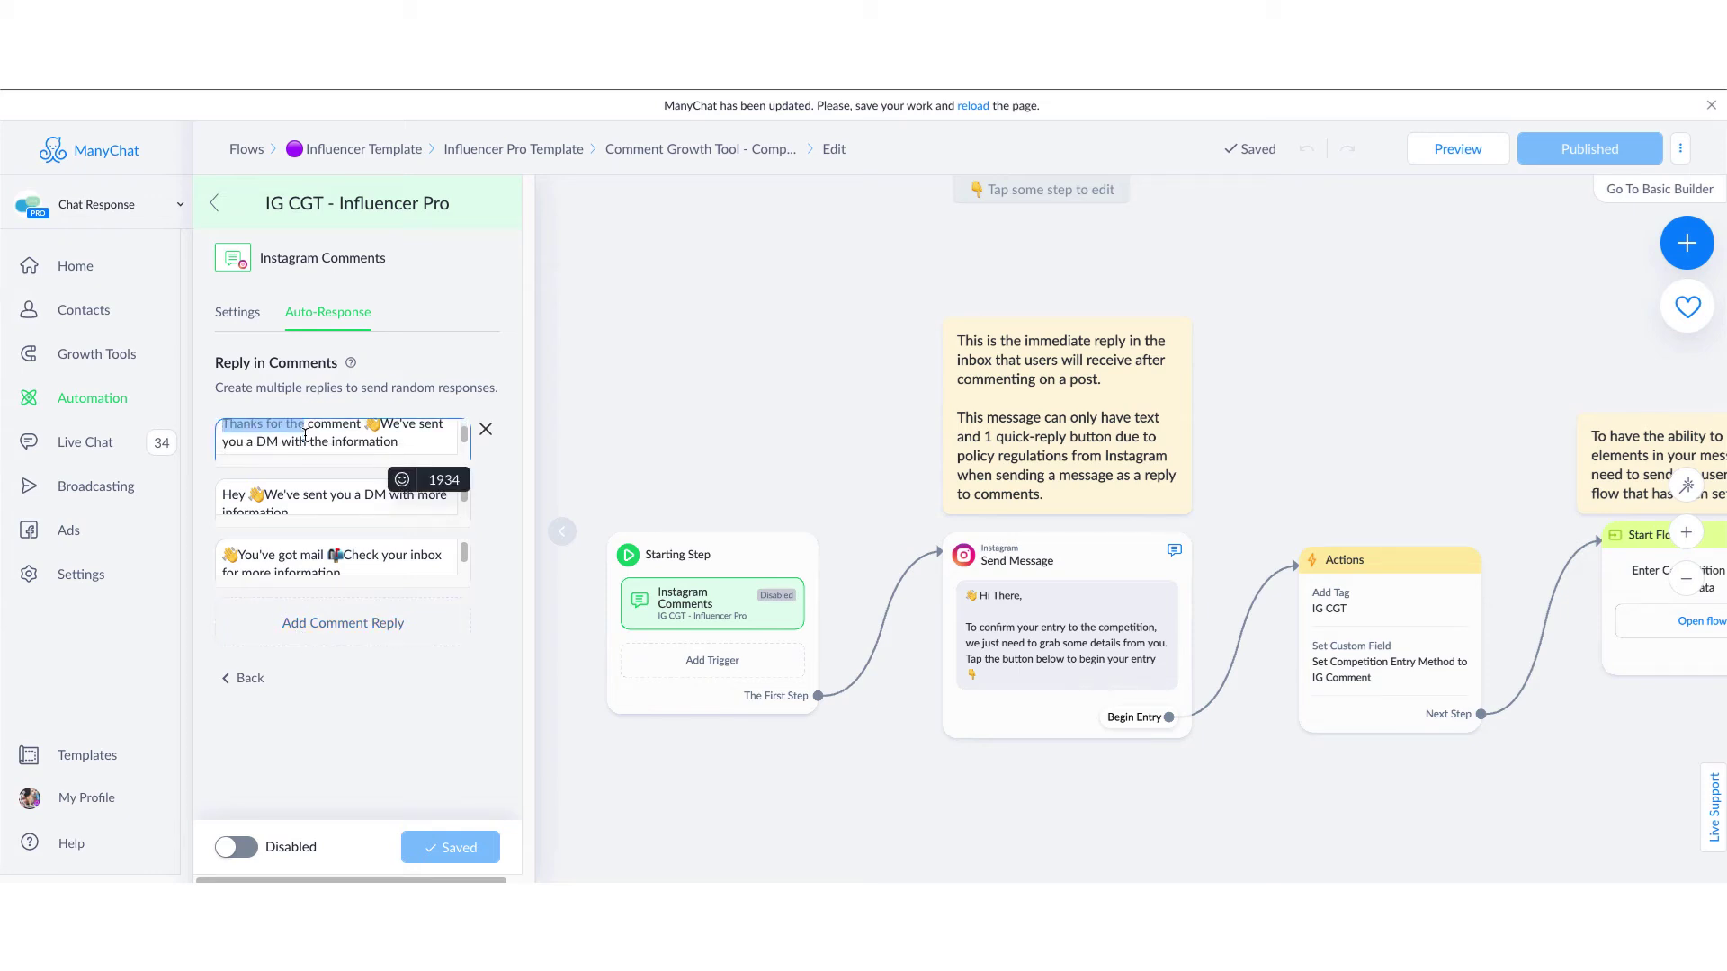
{"action": "scroll", "coordinate": [306, 436], "scroll_direction": "down", "scroll_amount": 1}
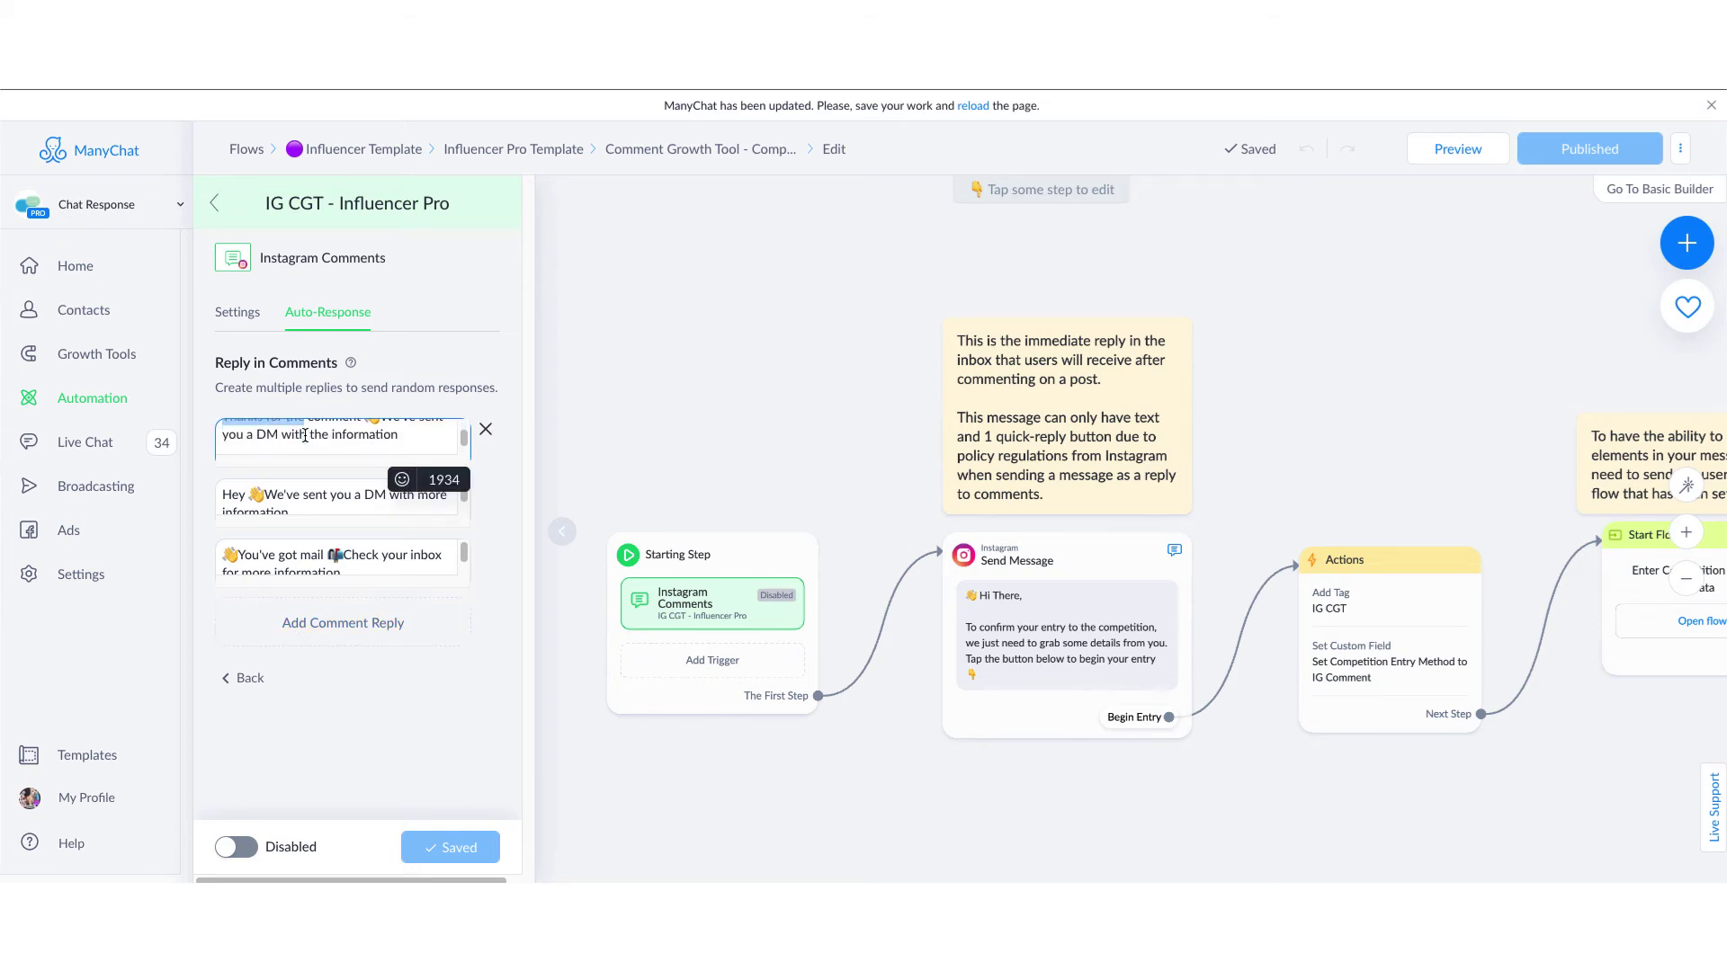
{"action": "left_click", "coordinate": [308, 503]}
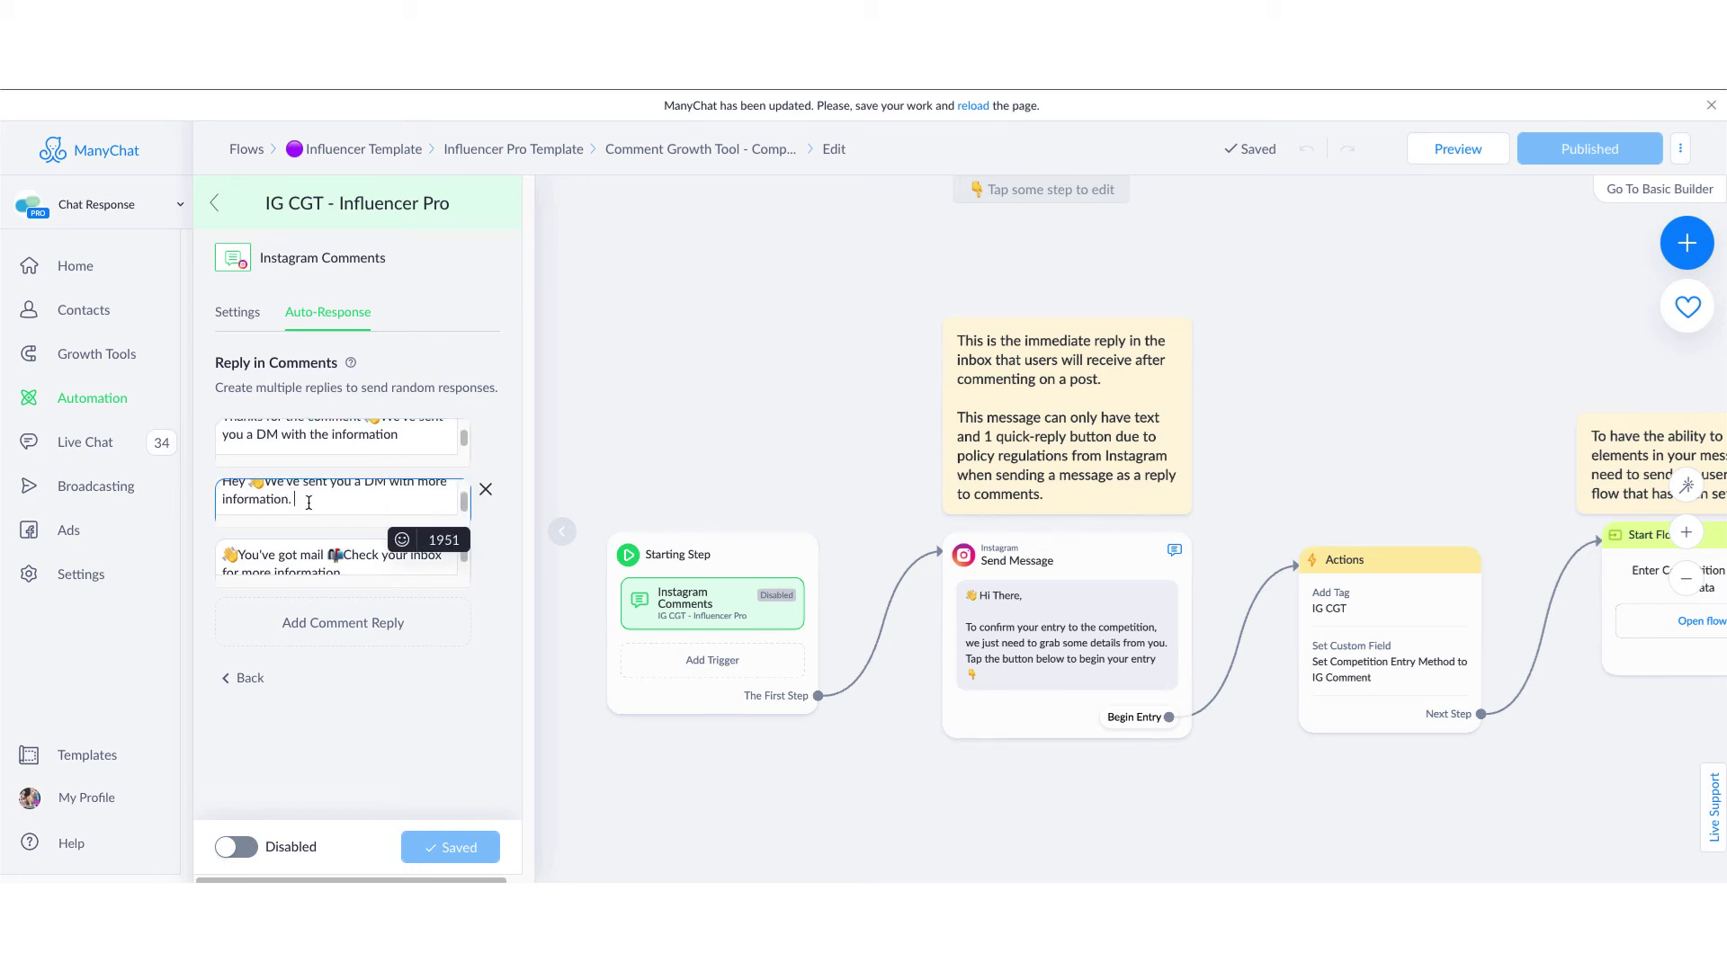
{"action": "scroll", "coordinate": [323, 555], "scroll_direction": "down", "scroll_amount": 1}
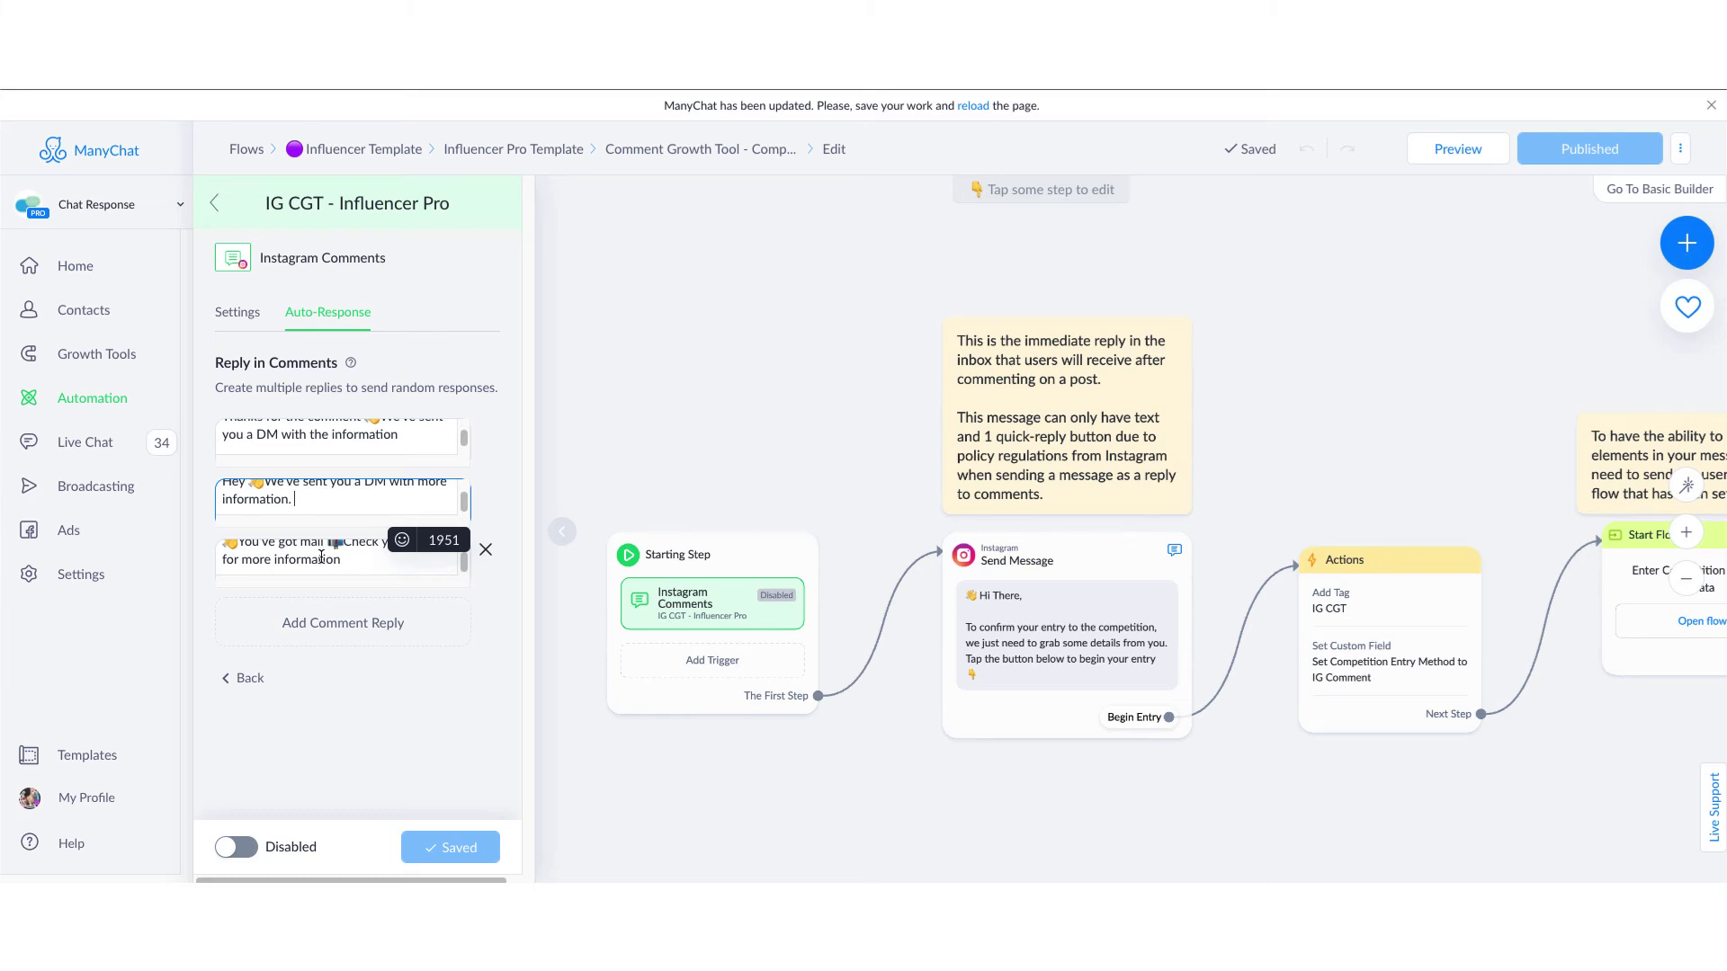
{"action": "left_click", "coordinate": [359, 727]}
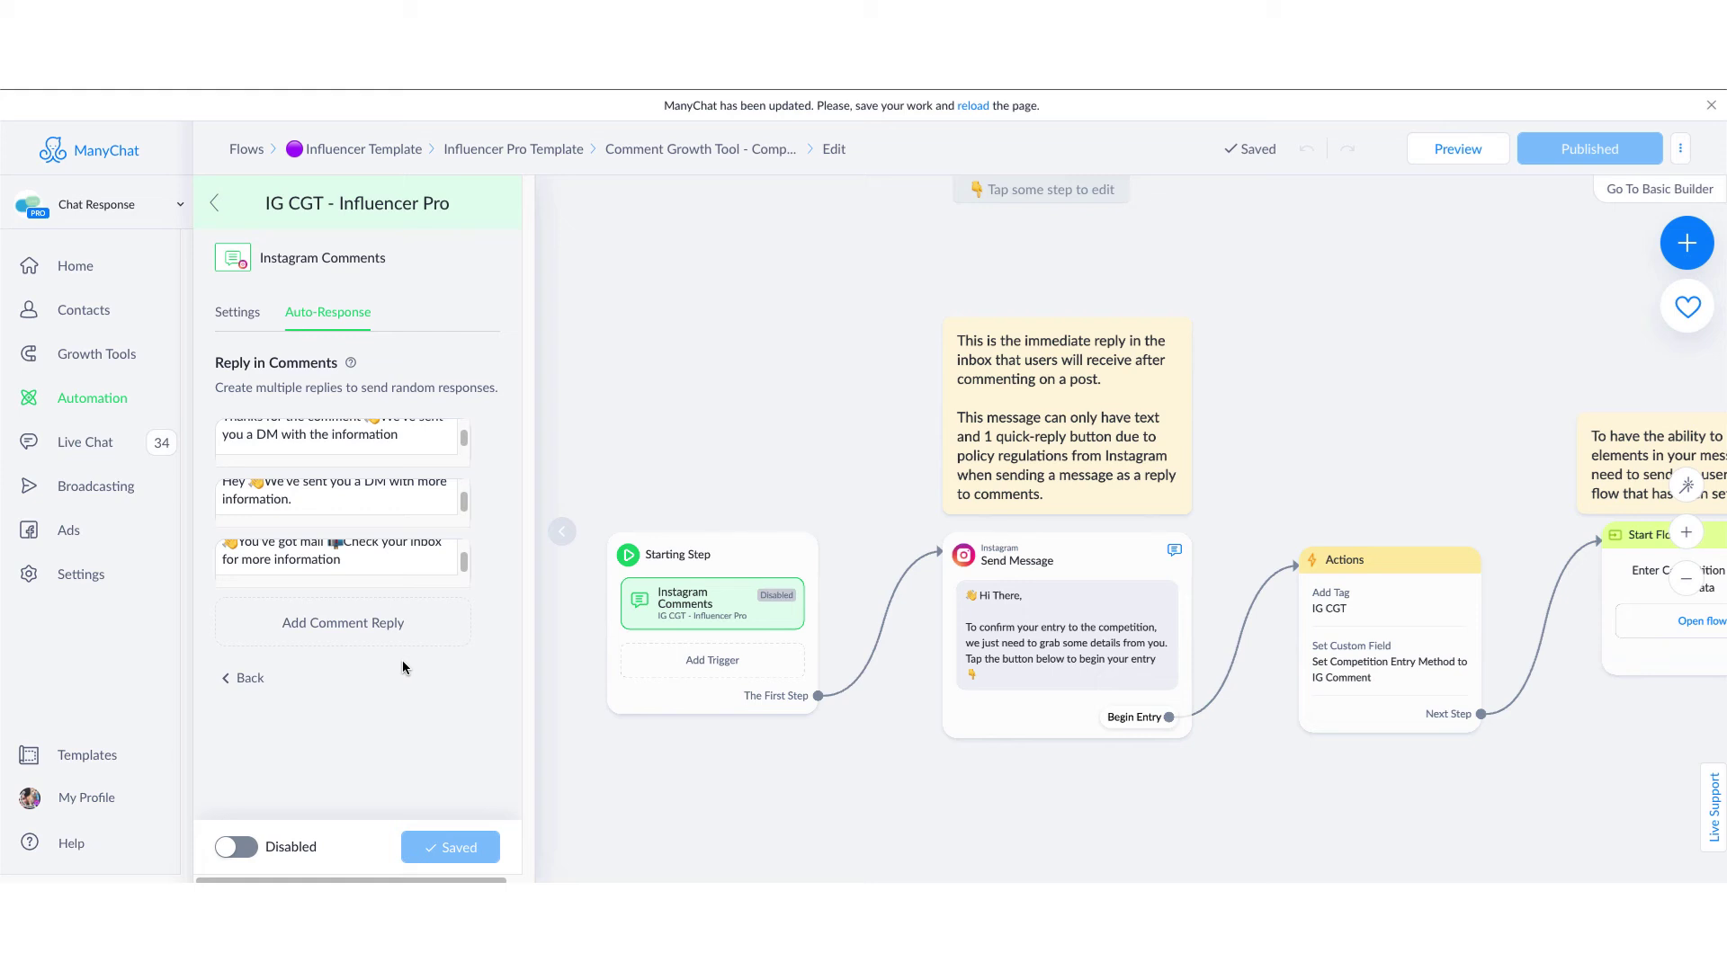
{"action": "left_click", "coordinate": [214, 203]}
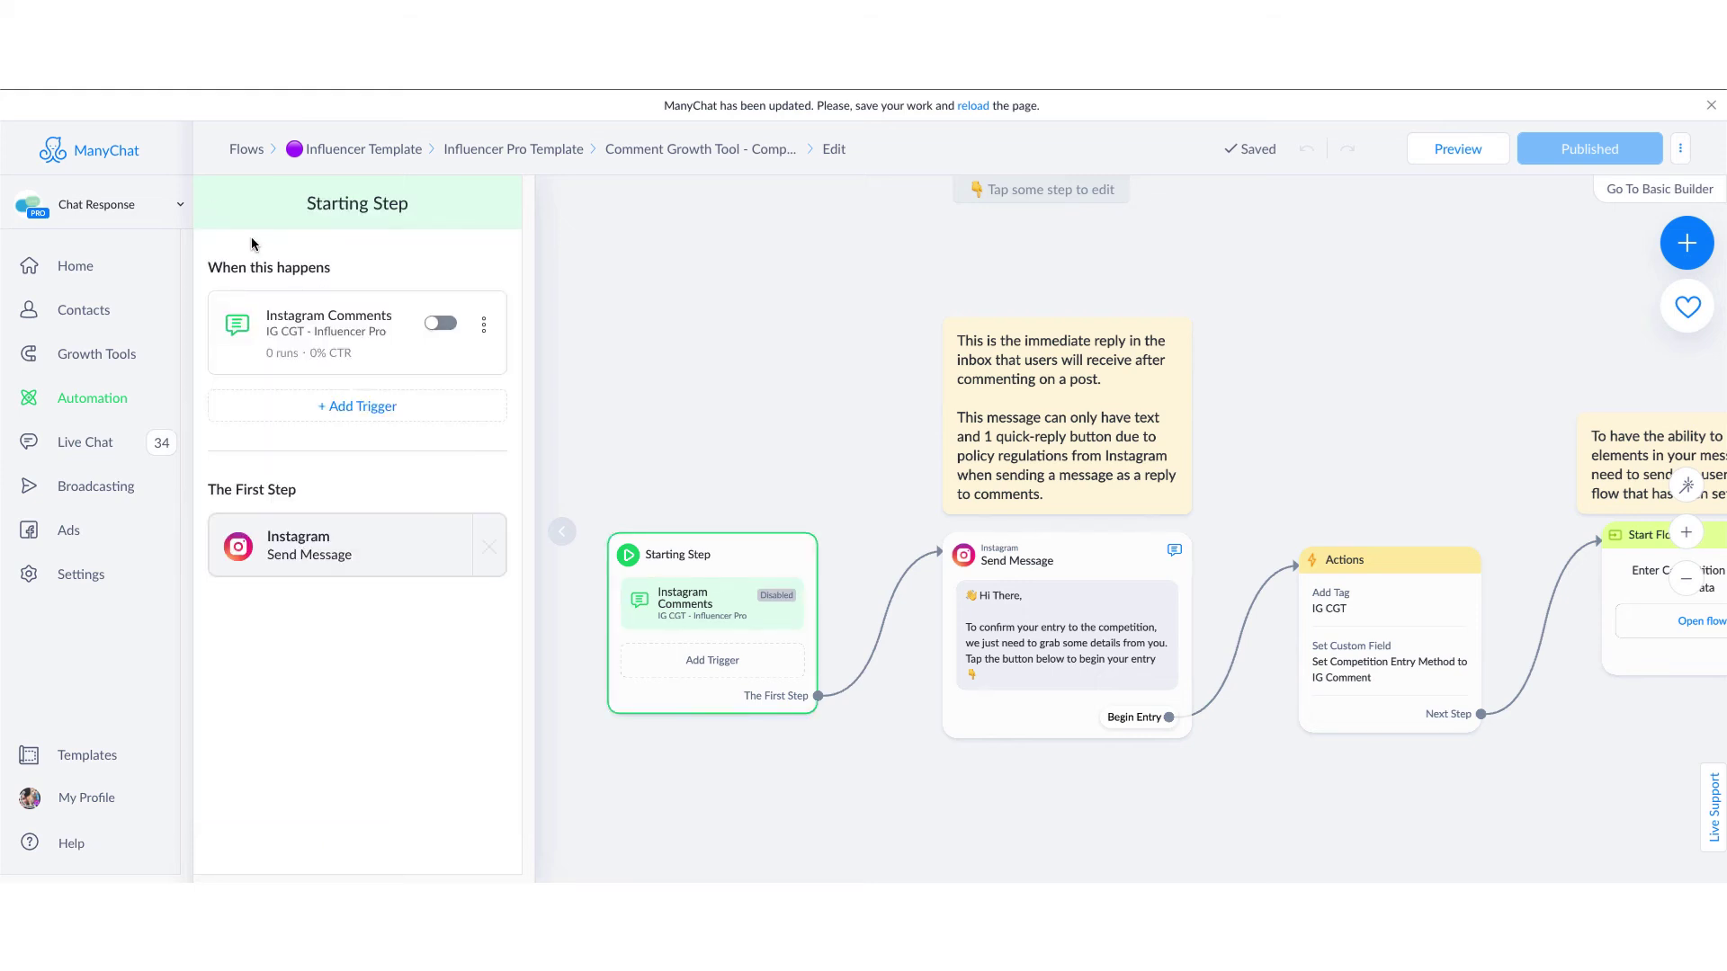
{"action": "left_click", "coordinate": [1098, 650]}
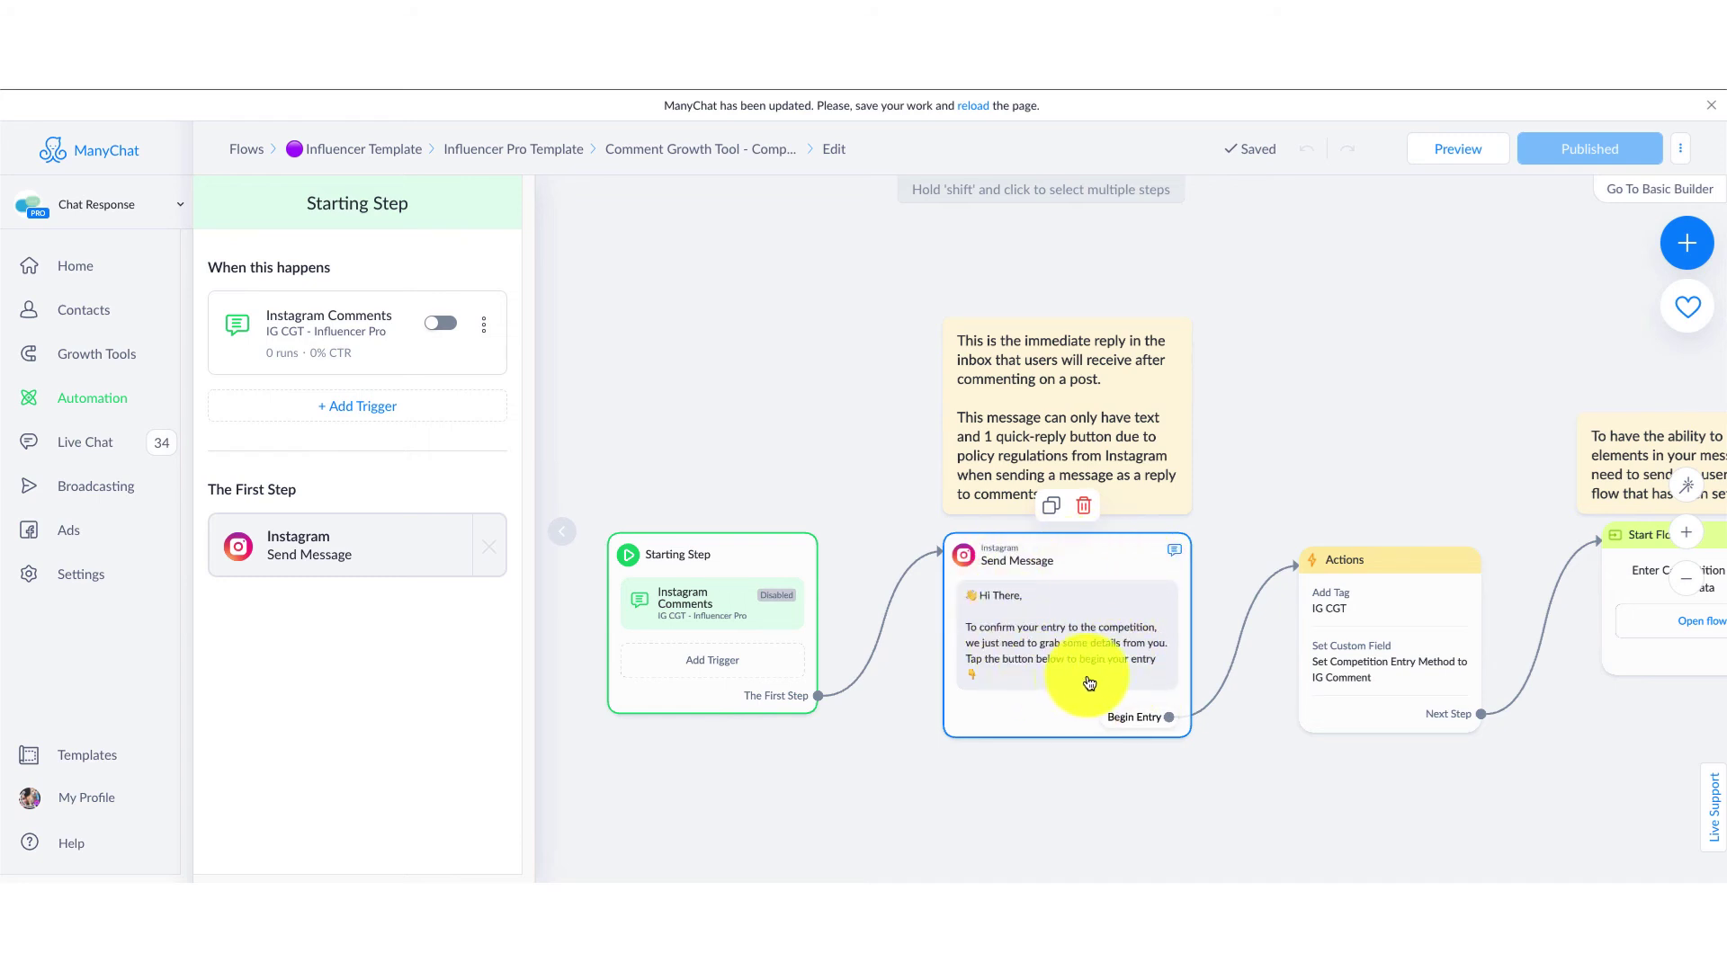
- Open the Instagram Send Message step and highlight its reply message text
{"action": "left_click", "coordinate": [1086, 586]}
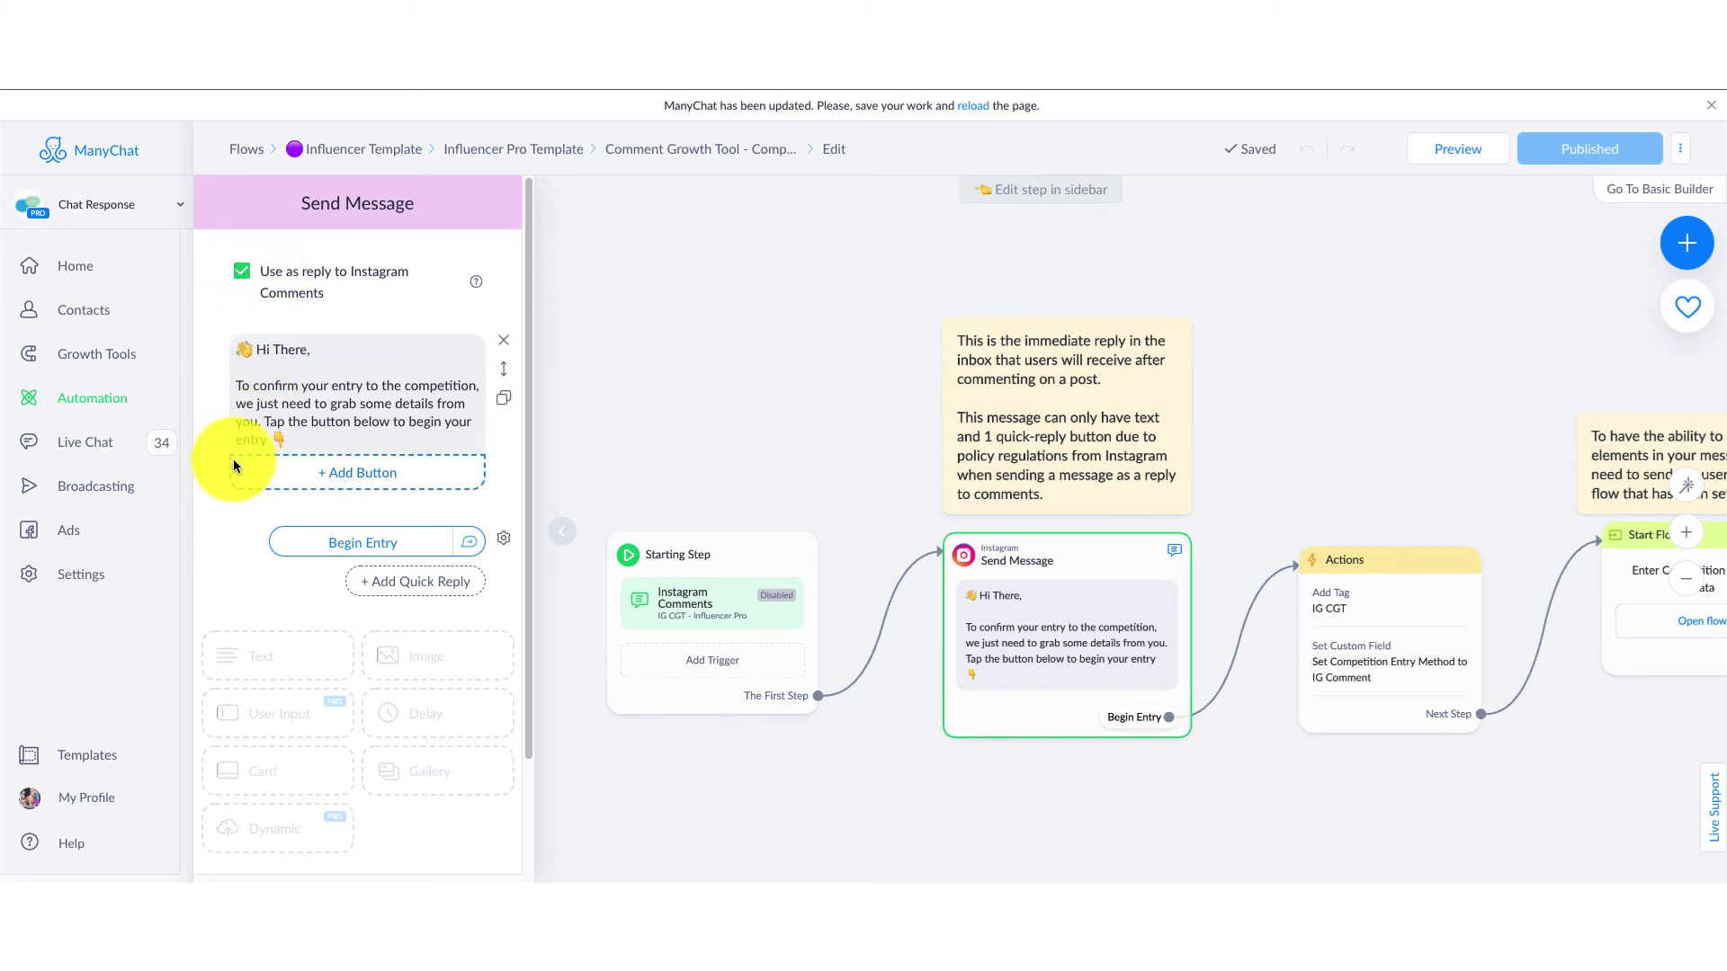
{"action": "scroll", "coordinate": [219, 509], "scroll_direction": "down", "scroll_amount": 1}
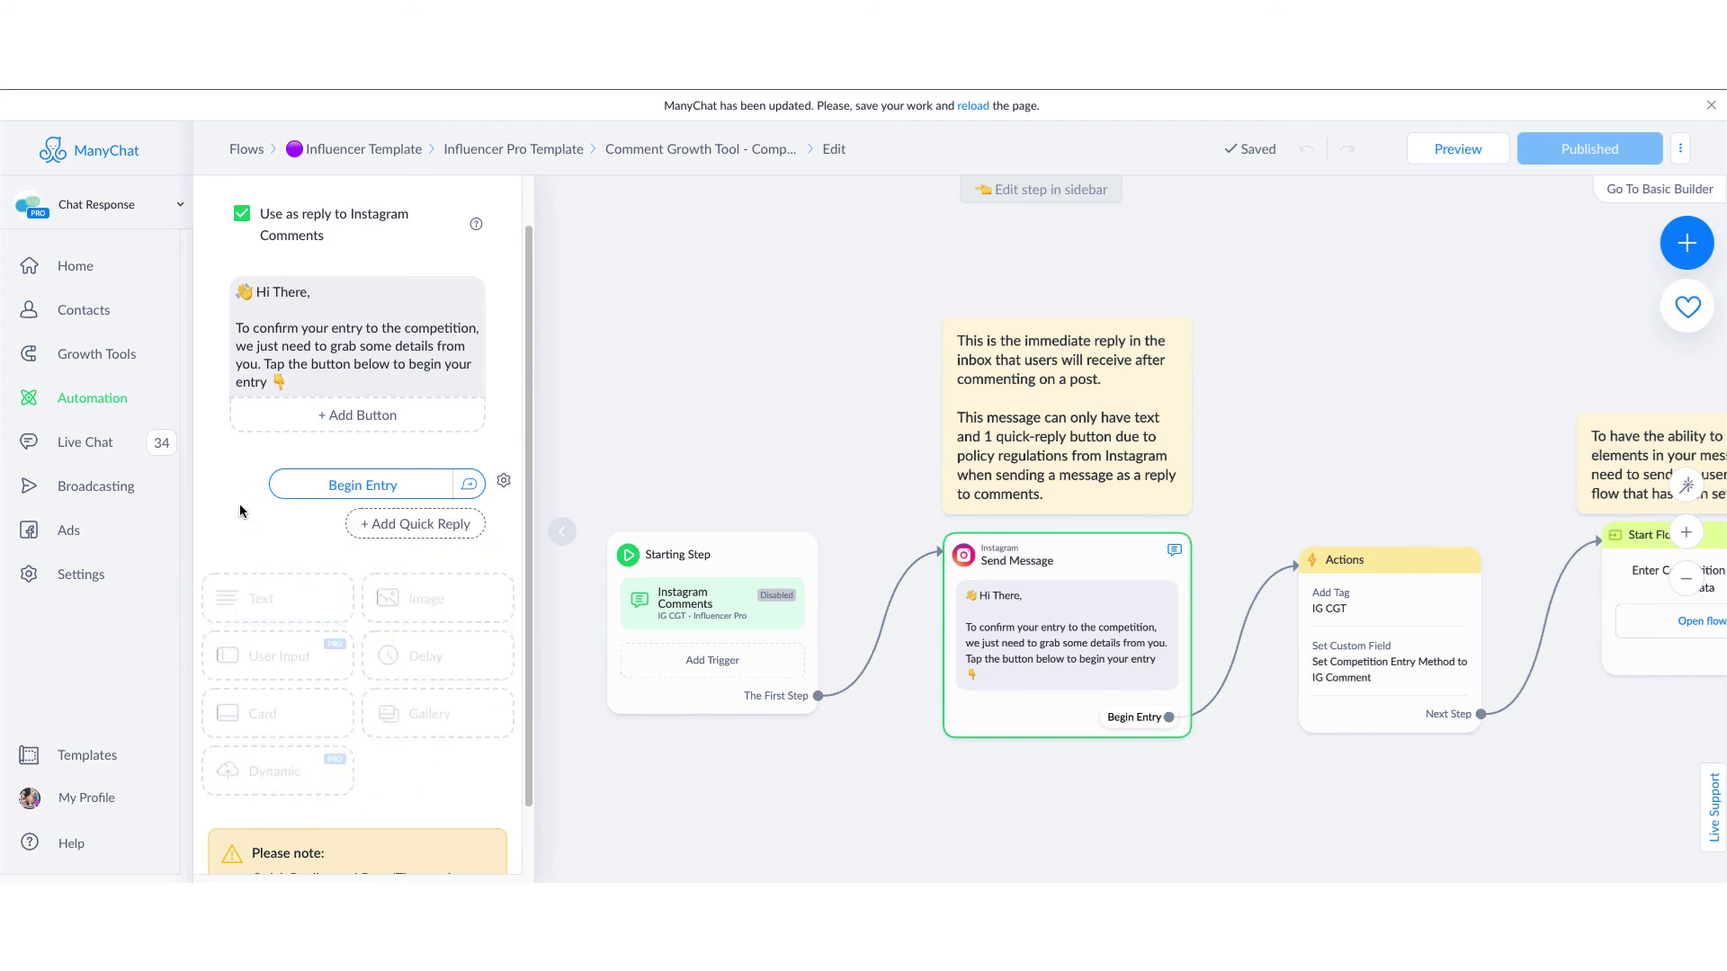
{"action": "scroll", "coordinate": [224, 504], "scroll_direction": "up", "scroll_amount": 1}
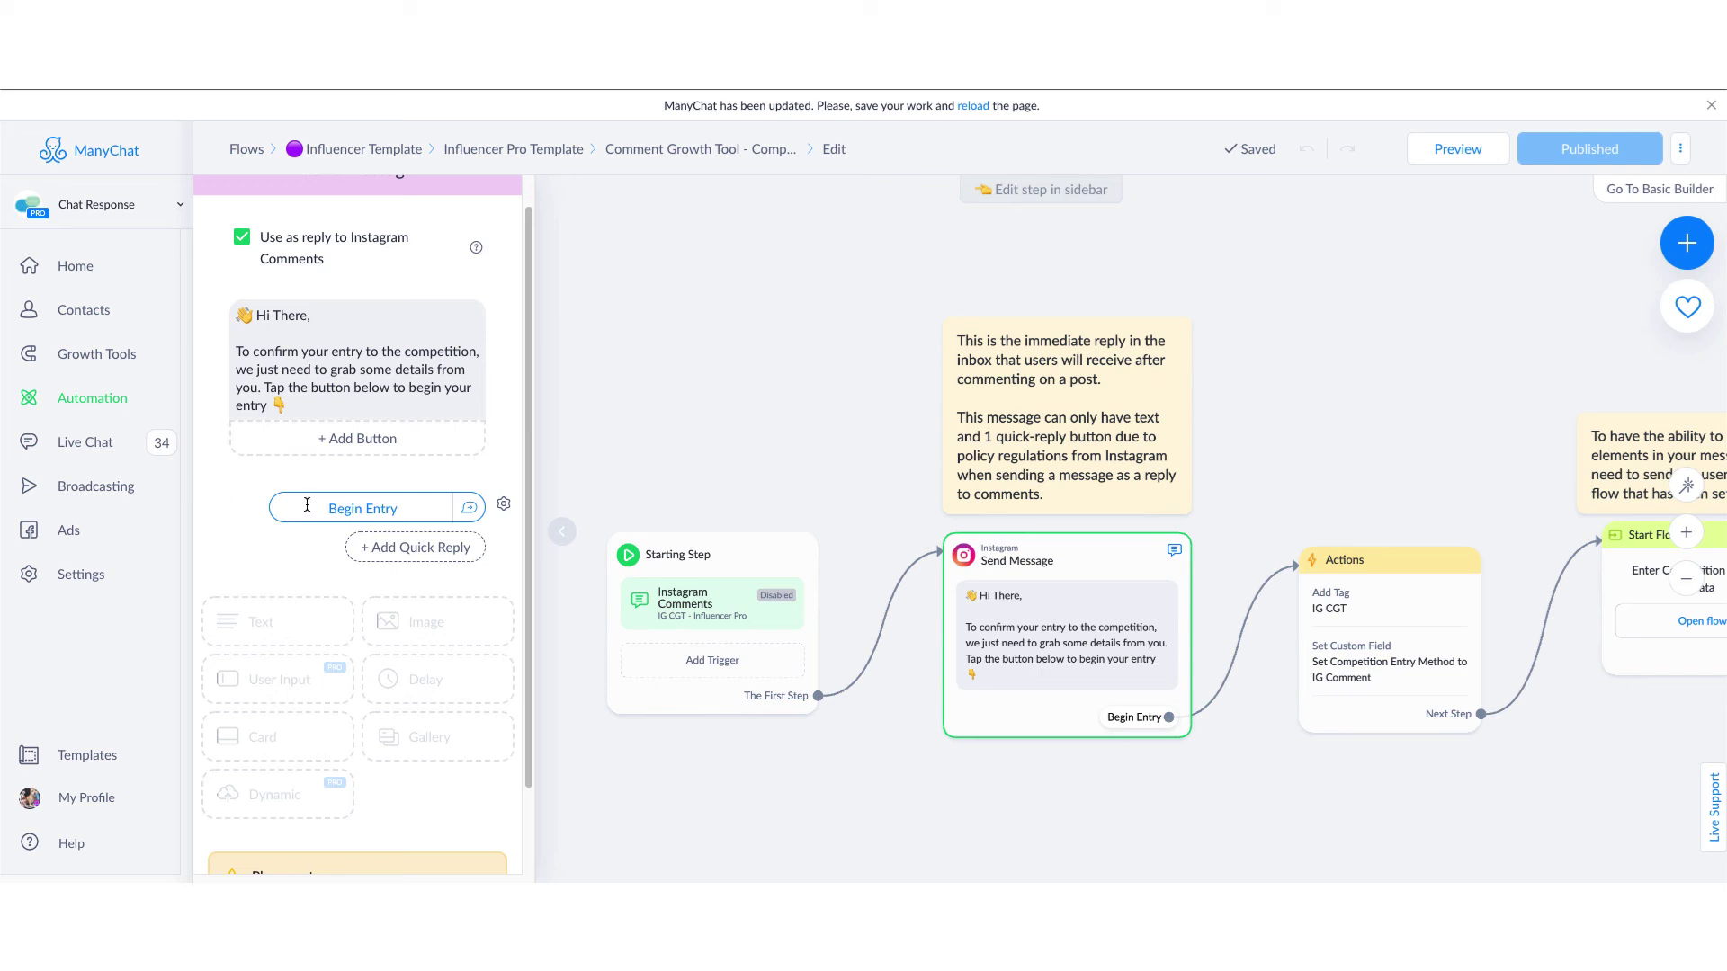
{"action": "scroll", "coordinate": [241, 532], "scroll_direction": "down", "scroll_amount": 1}
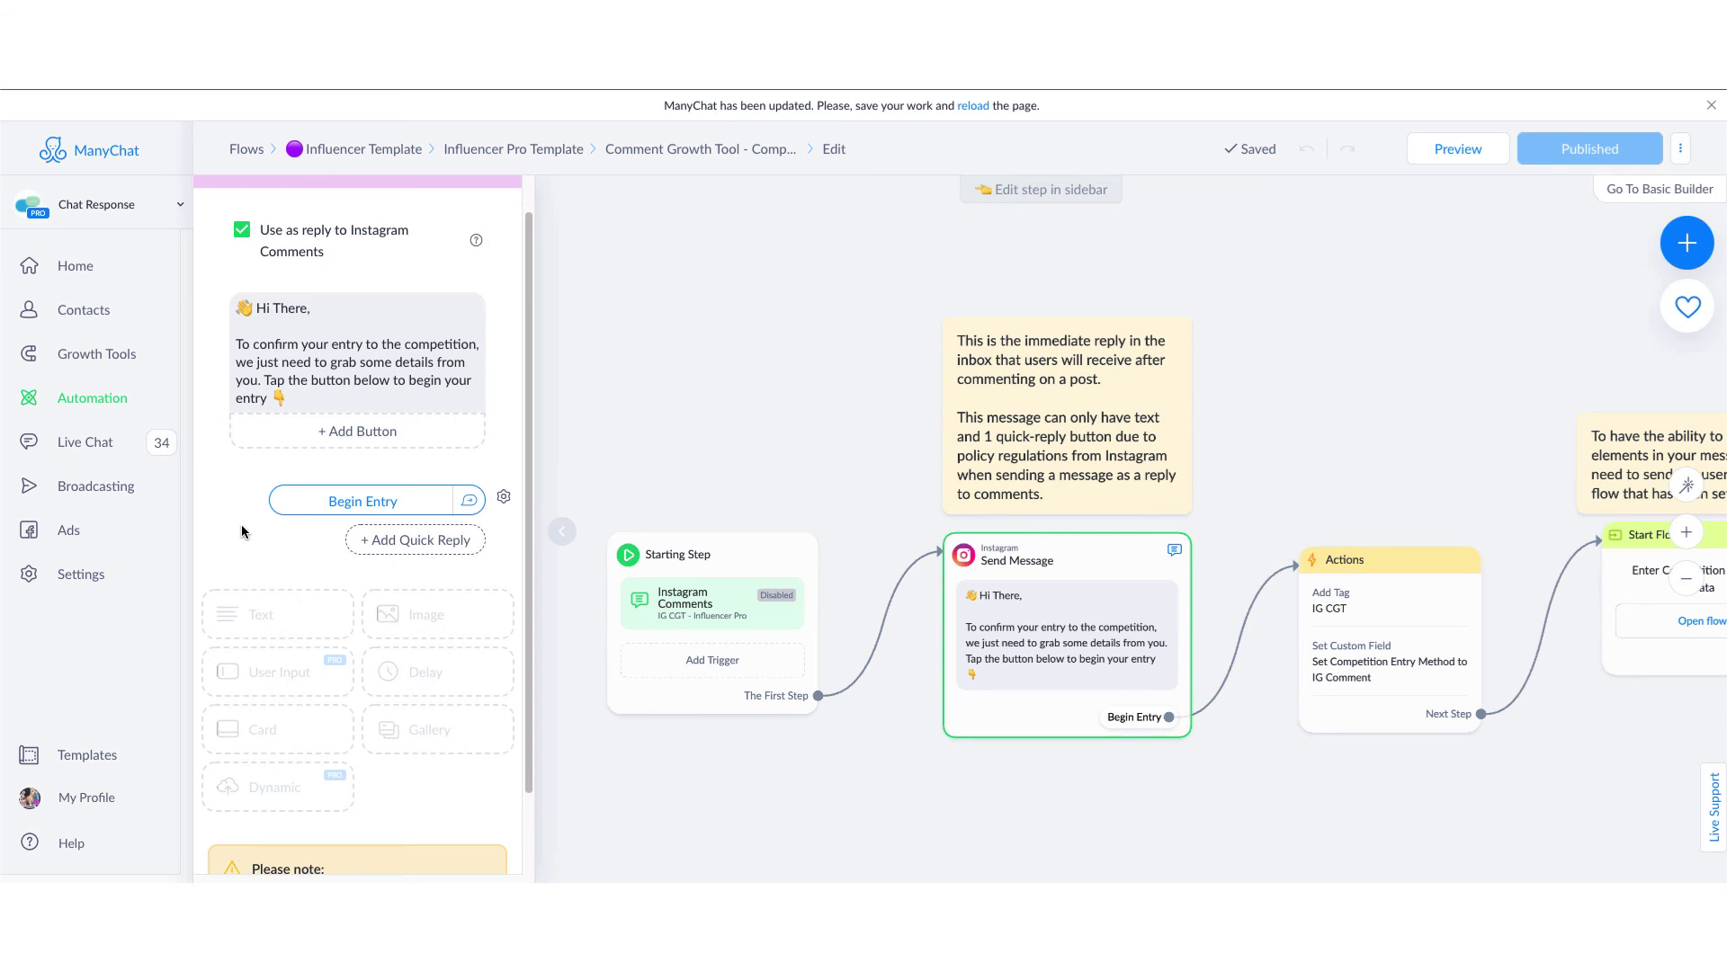
{"action": "left_click", "coordinate": [281, 315]}
{"action": "left_click_drag", "start_coordinate": [235, 309], "coordinate": [307, 369]}
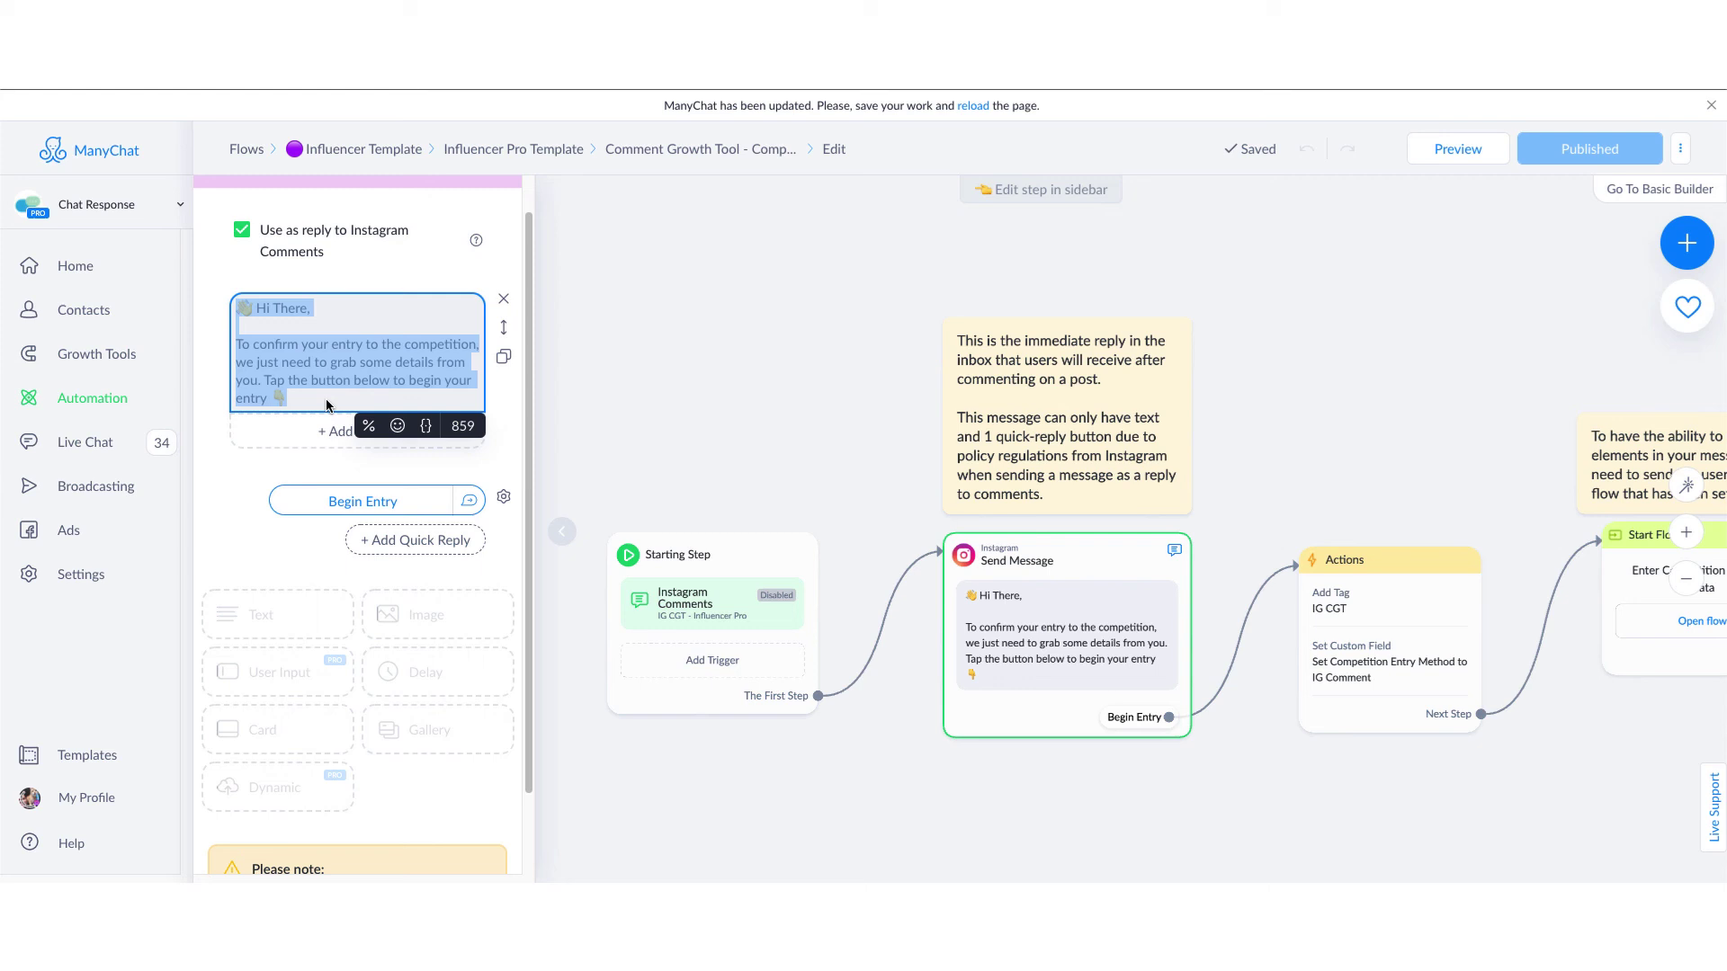
- Inspect the Begin Entry quick reply settings, then close the message editor
{"action": "left_click", "coordinate": [353, 505]}
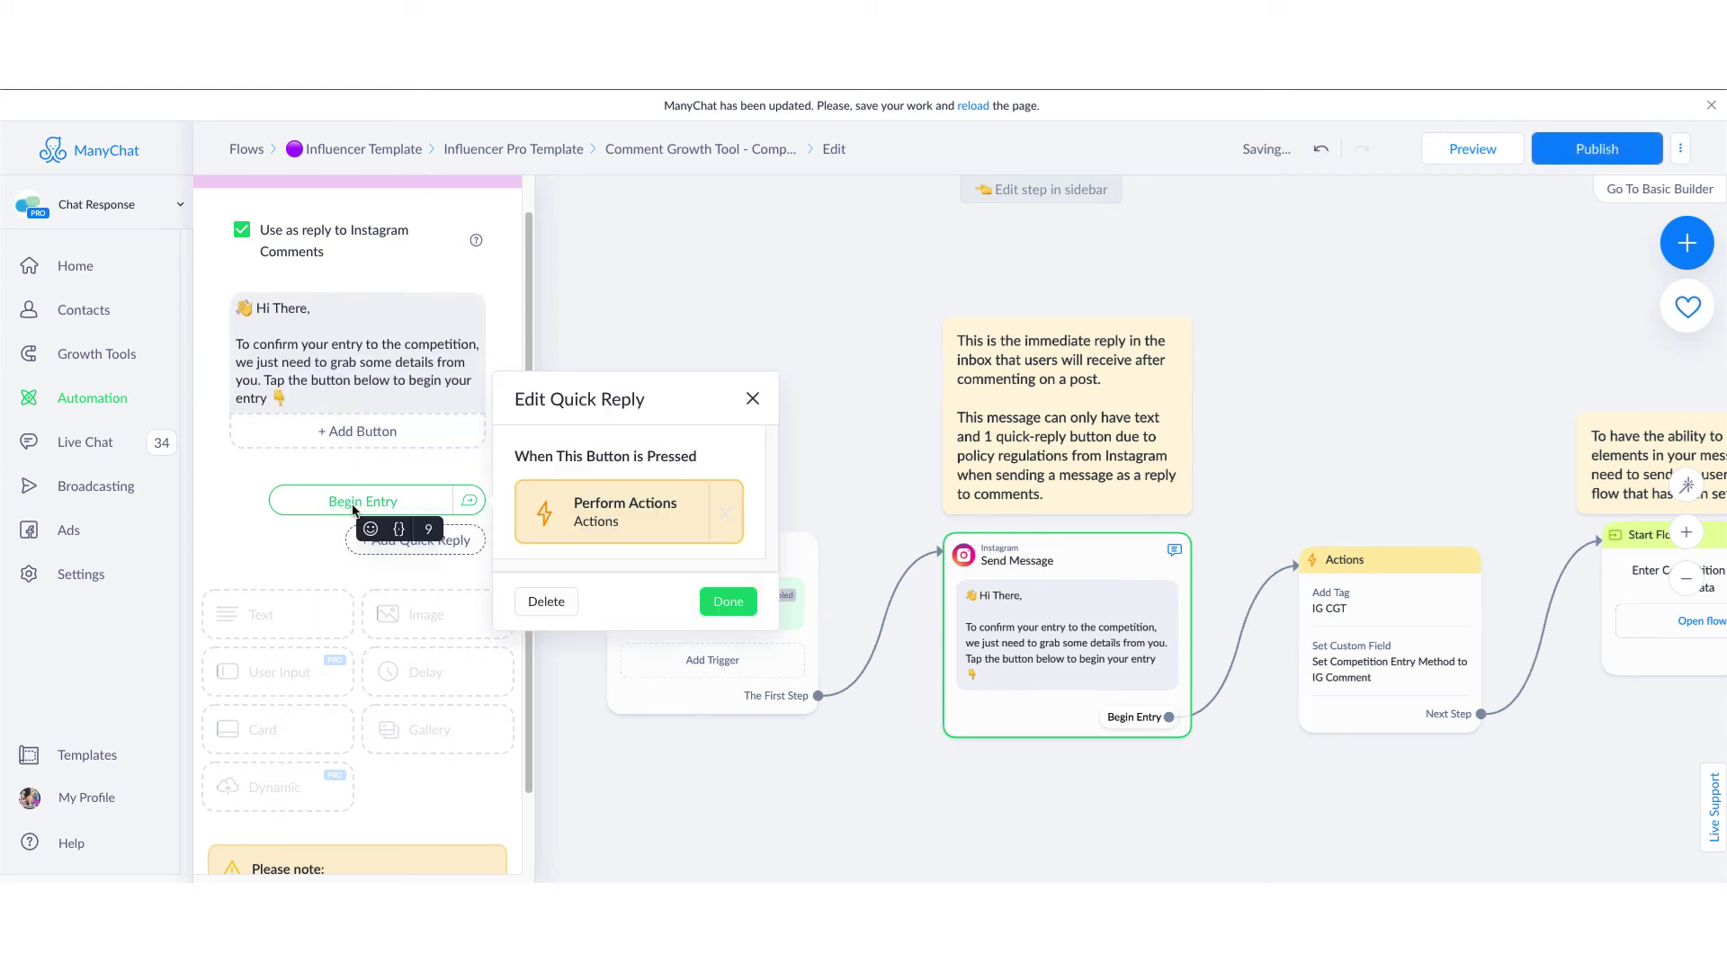
{"action": "left_click", "coordinate": [310, 381]}
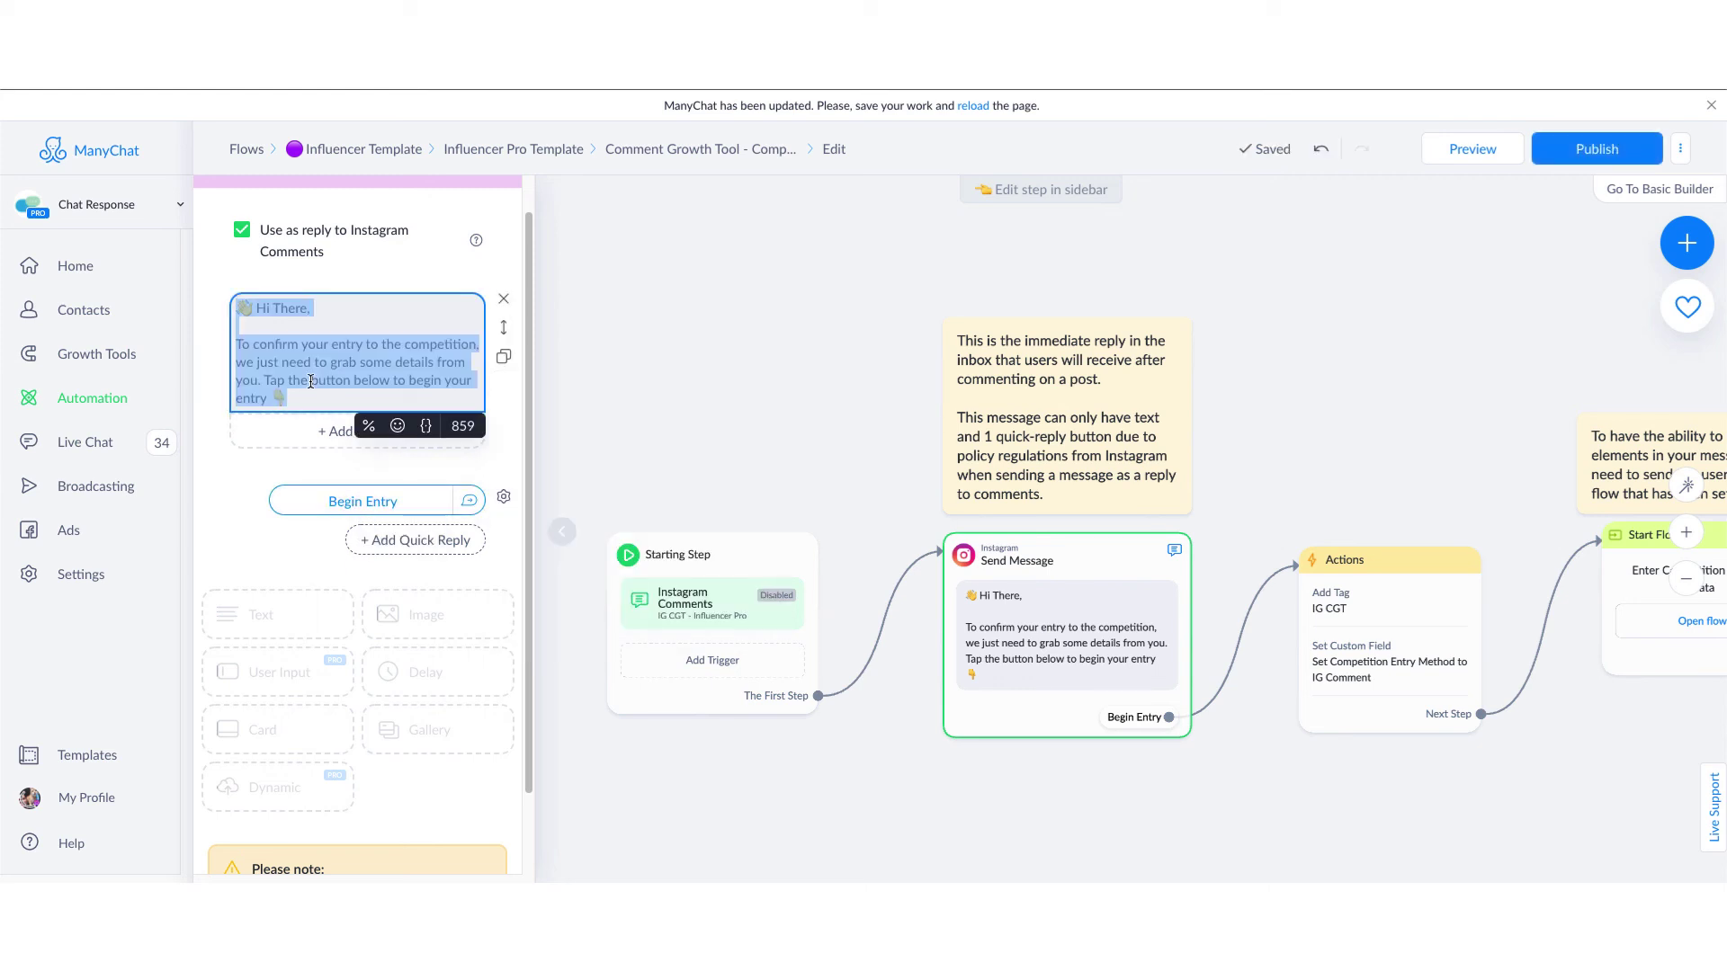
{"action": "left_click", "coordinate": [311, 396]}
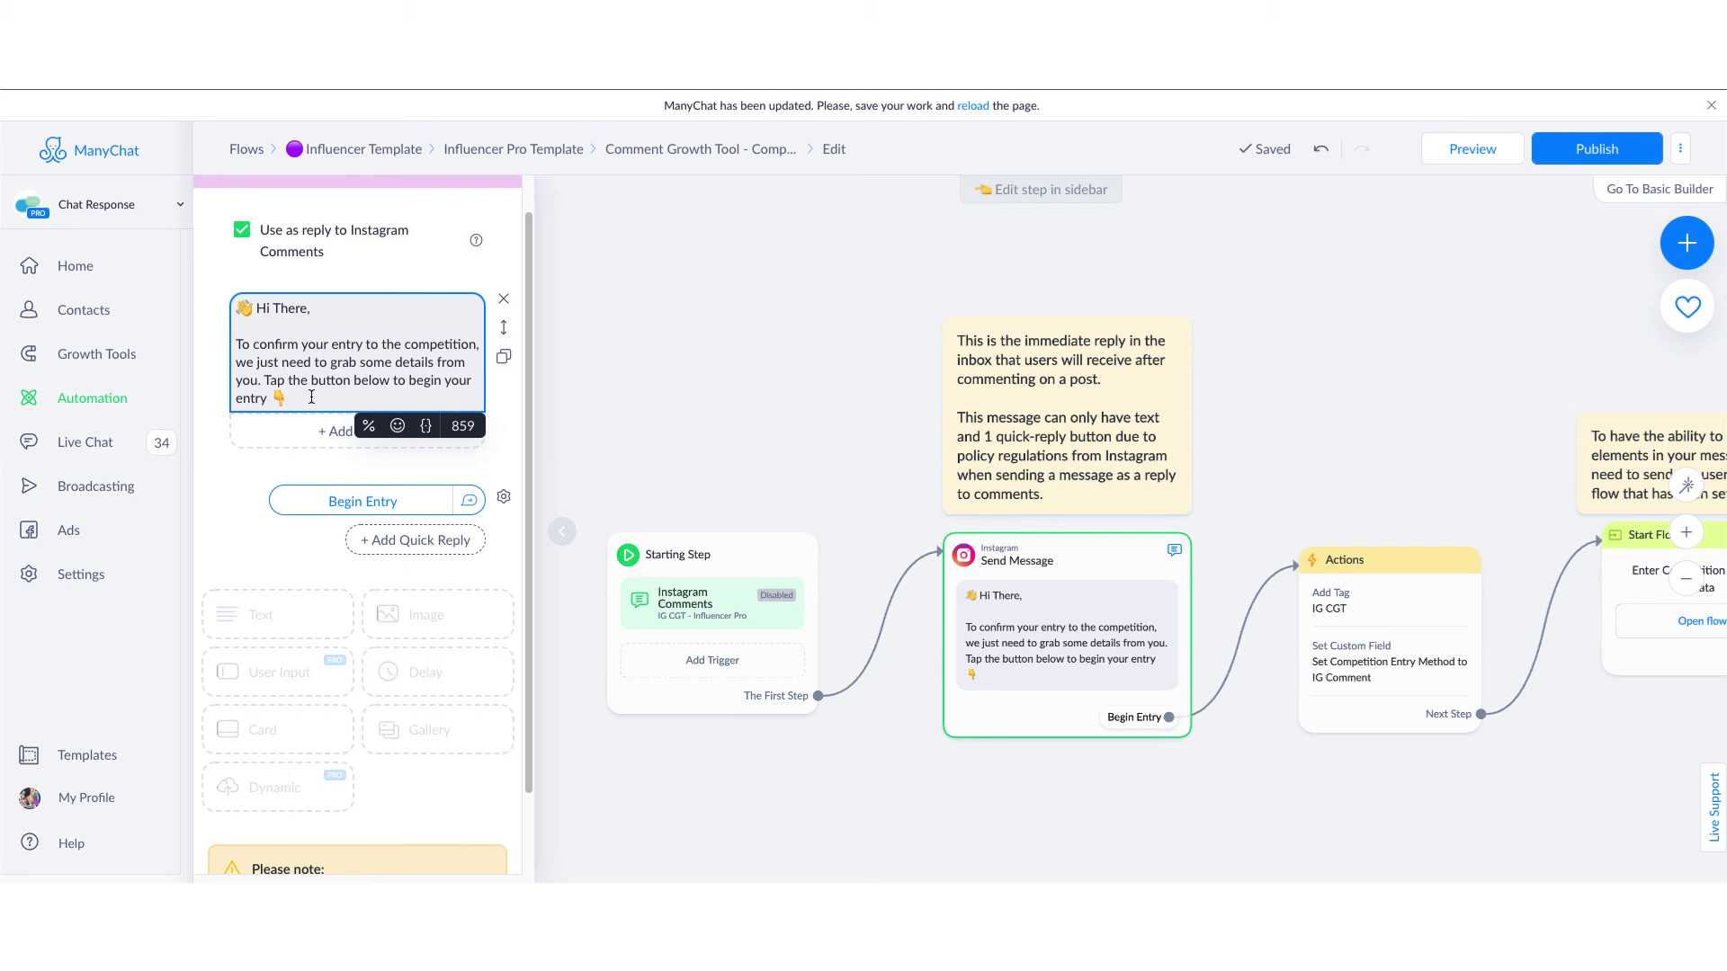
{"action": "left_click", "coordinate": [895, 576]}
{"action": "scroll", "coordinate": [895, 575], "scroll_direction": "down", "scroll_amount": 1}
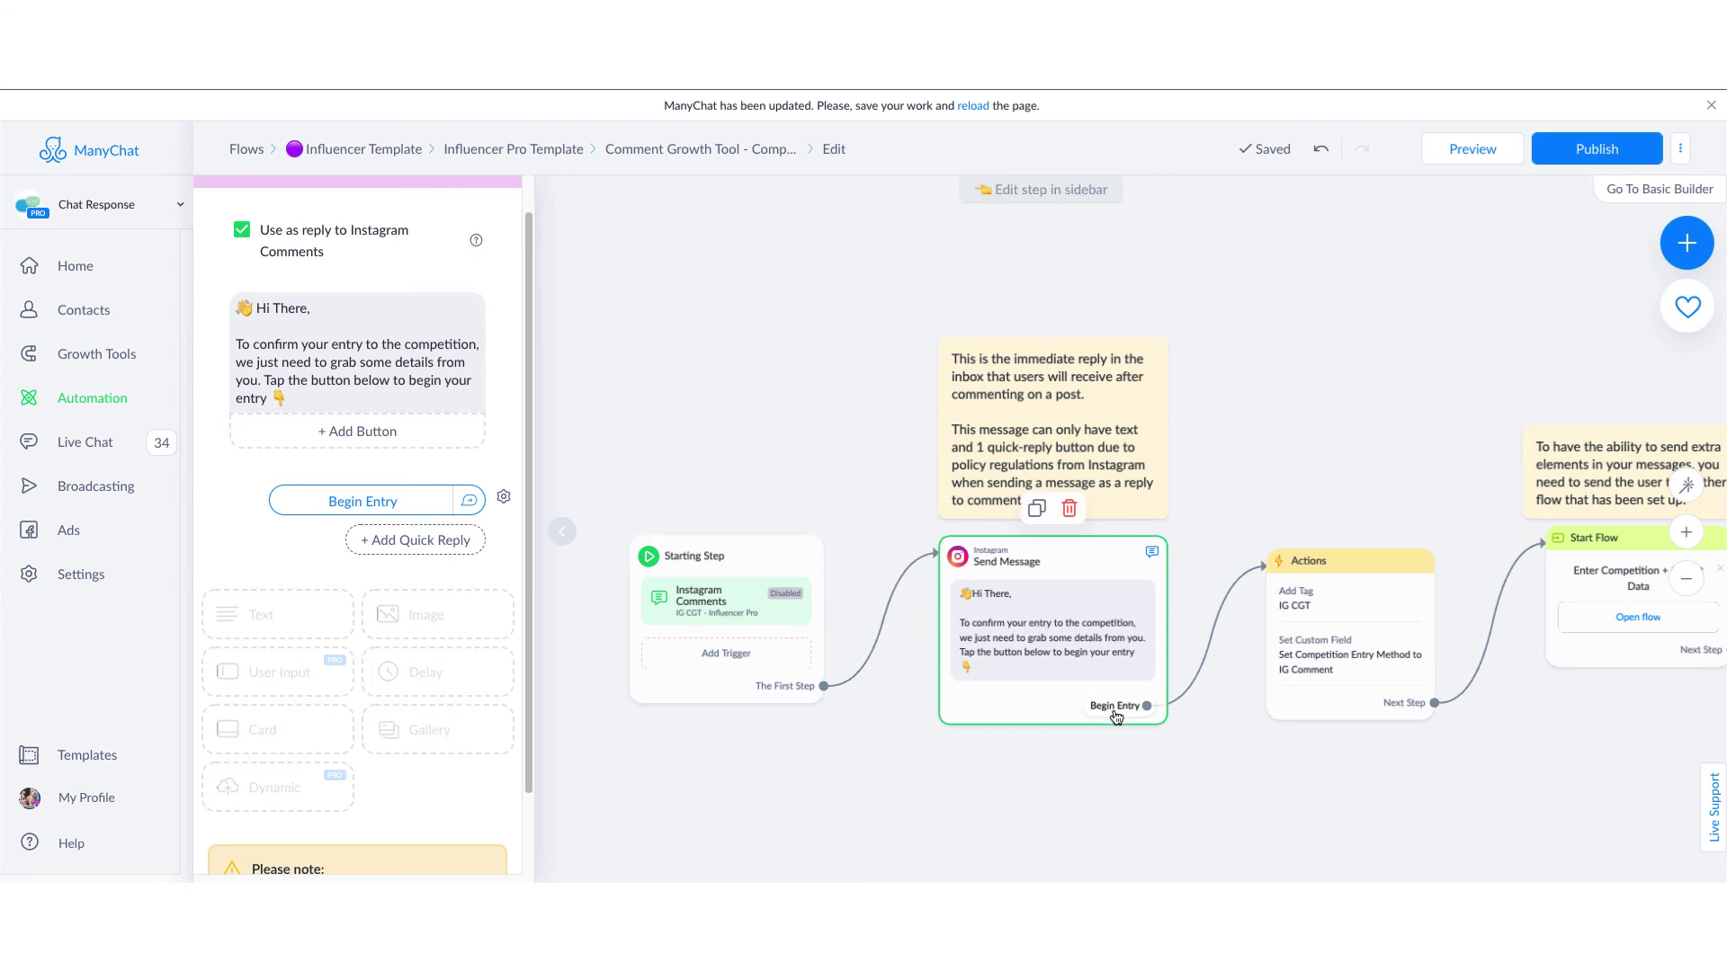
{"action": "left_click_drag", "start_coordinate": [1301, 754], "coordinate": [1065, 741]}
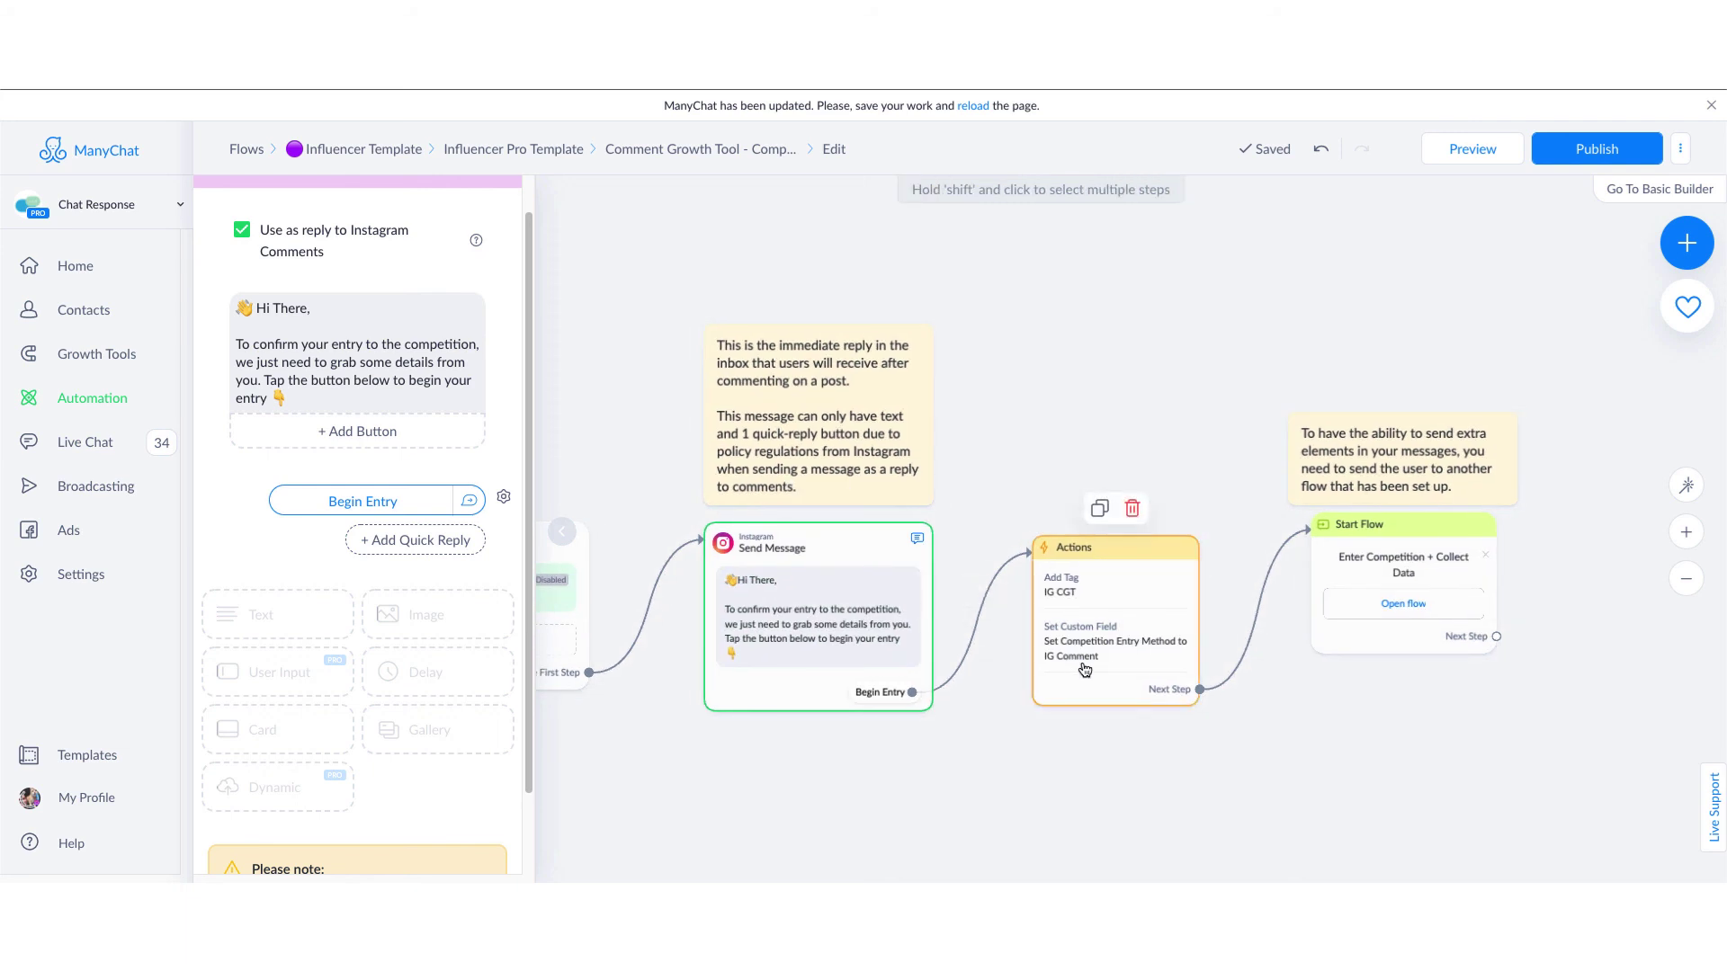
{"action": "left_click", "coordinate": [1362, 572]}
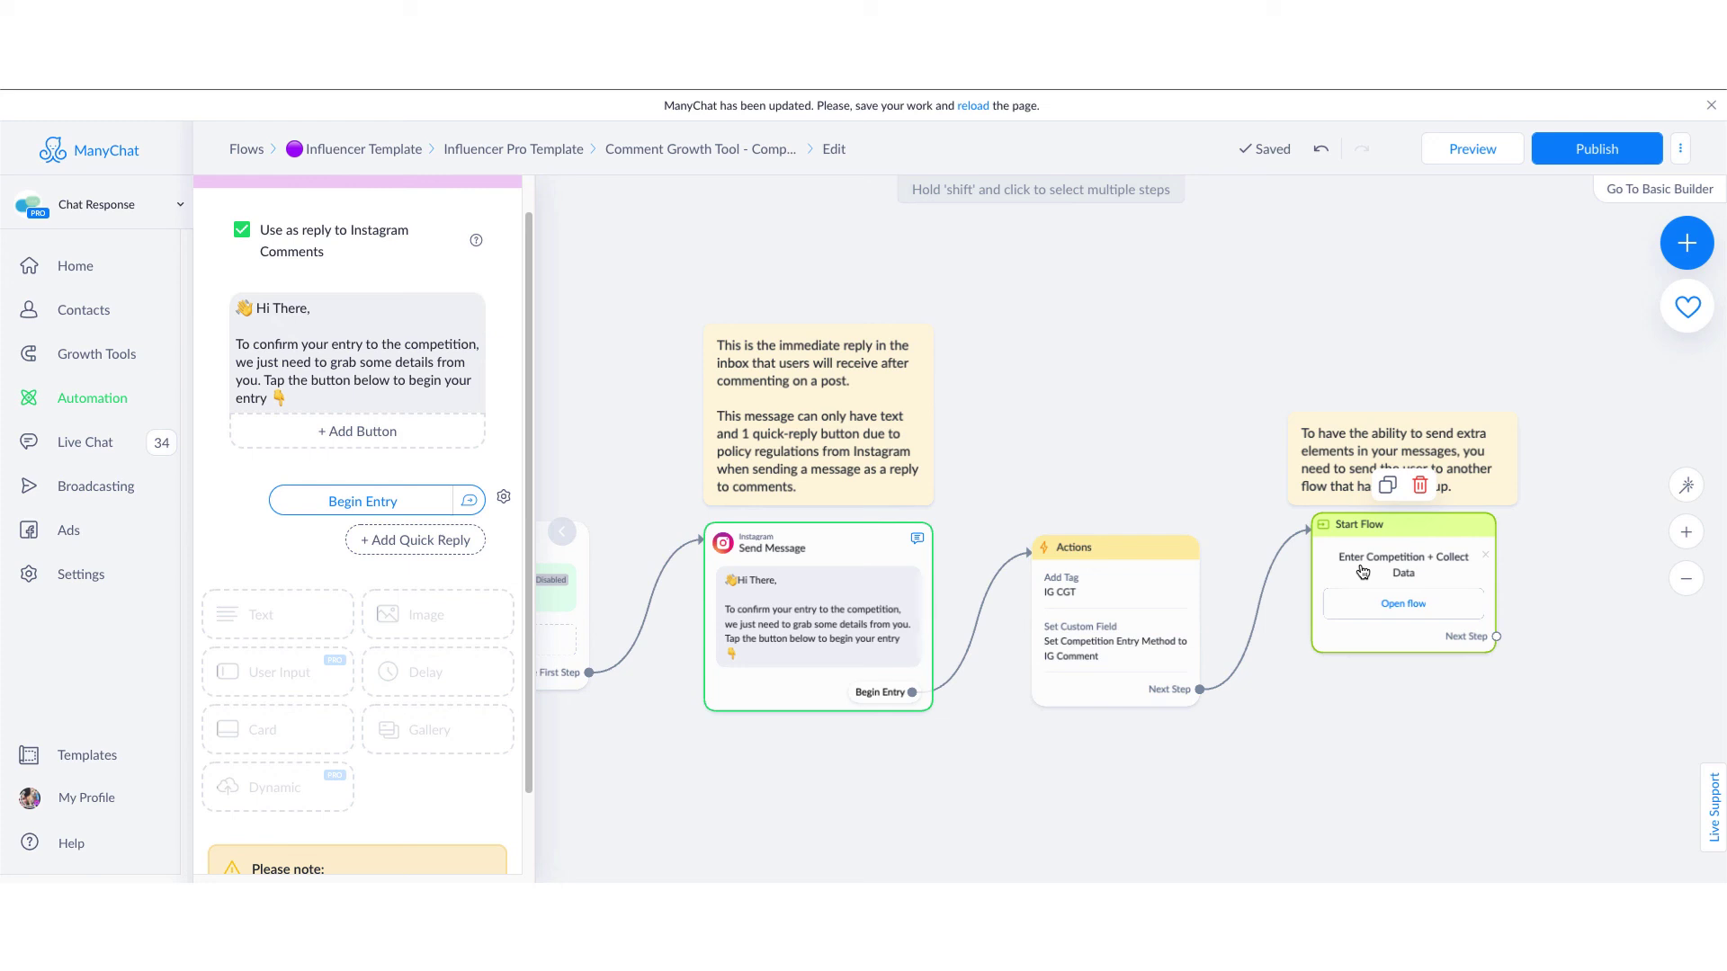
{"action": "left_click", "coordinate": [1286, 670]}
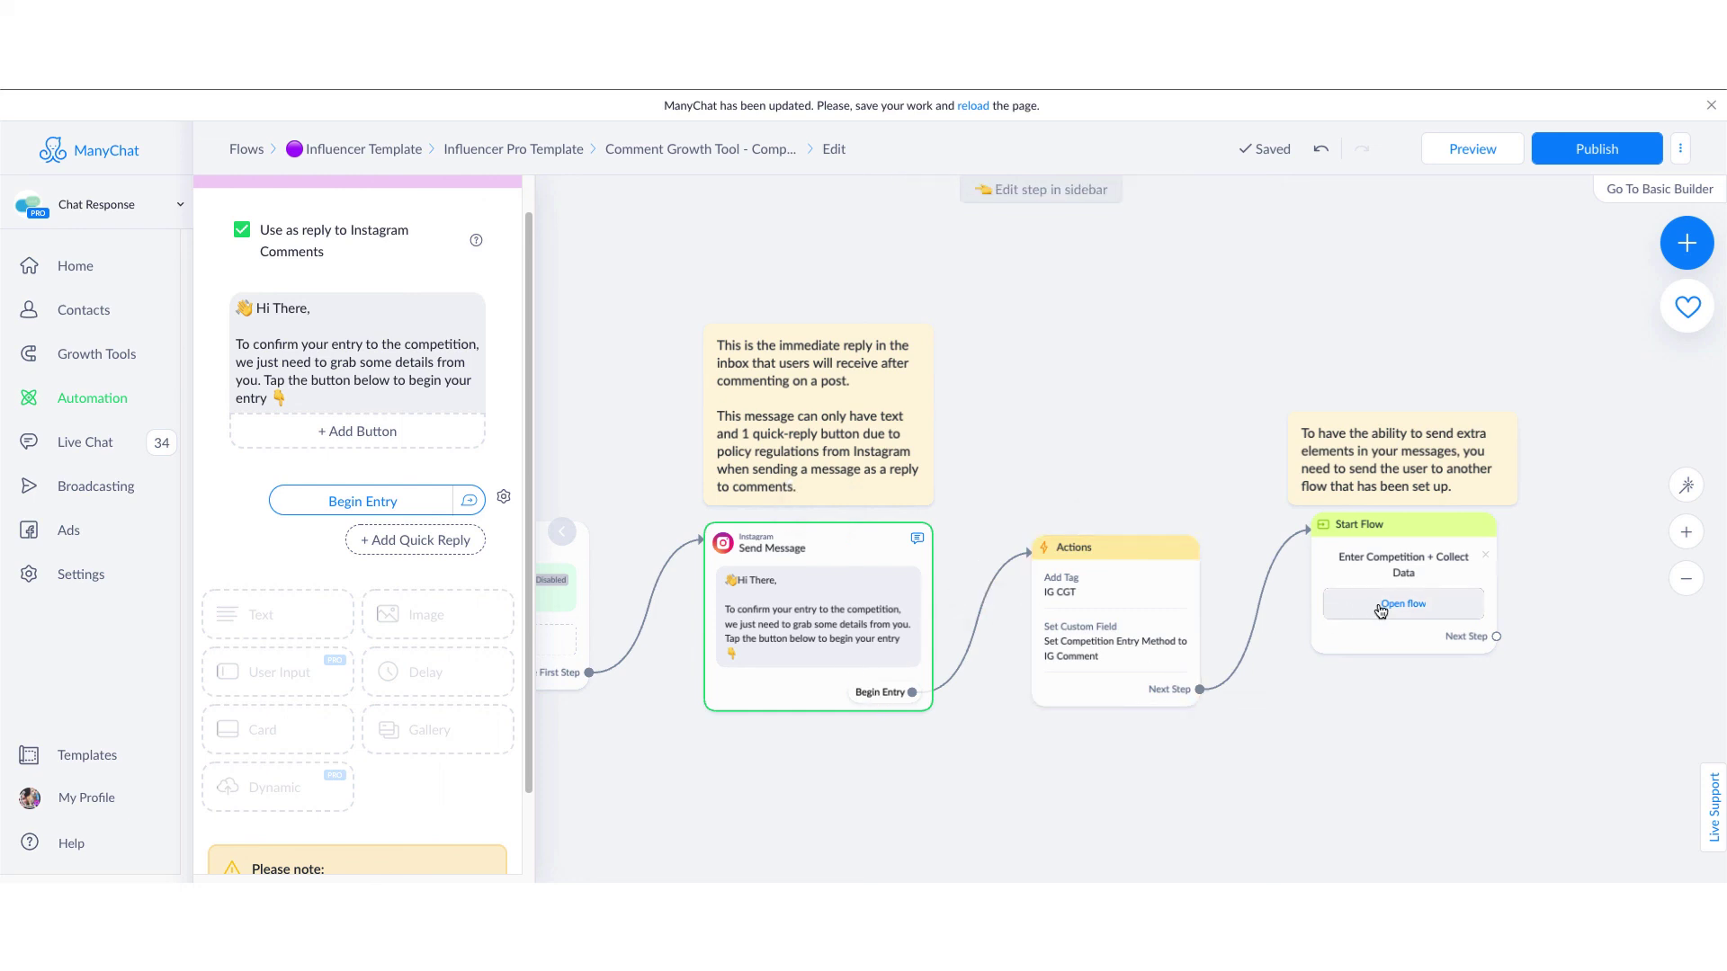
{"action": "left_click", "coordinate": [869, 648]}
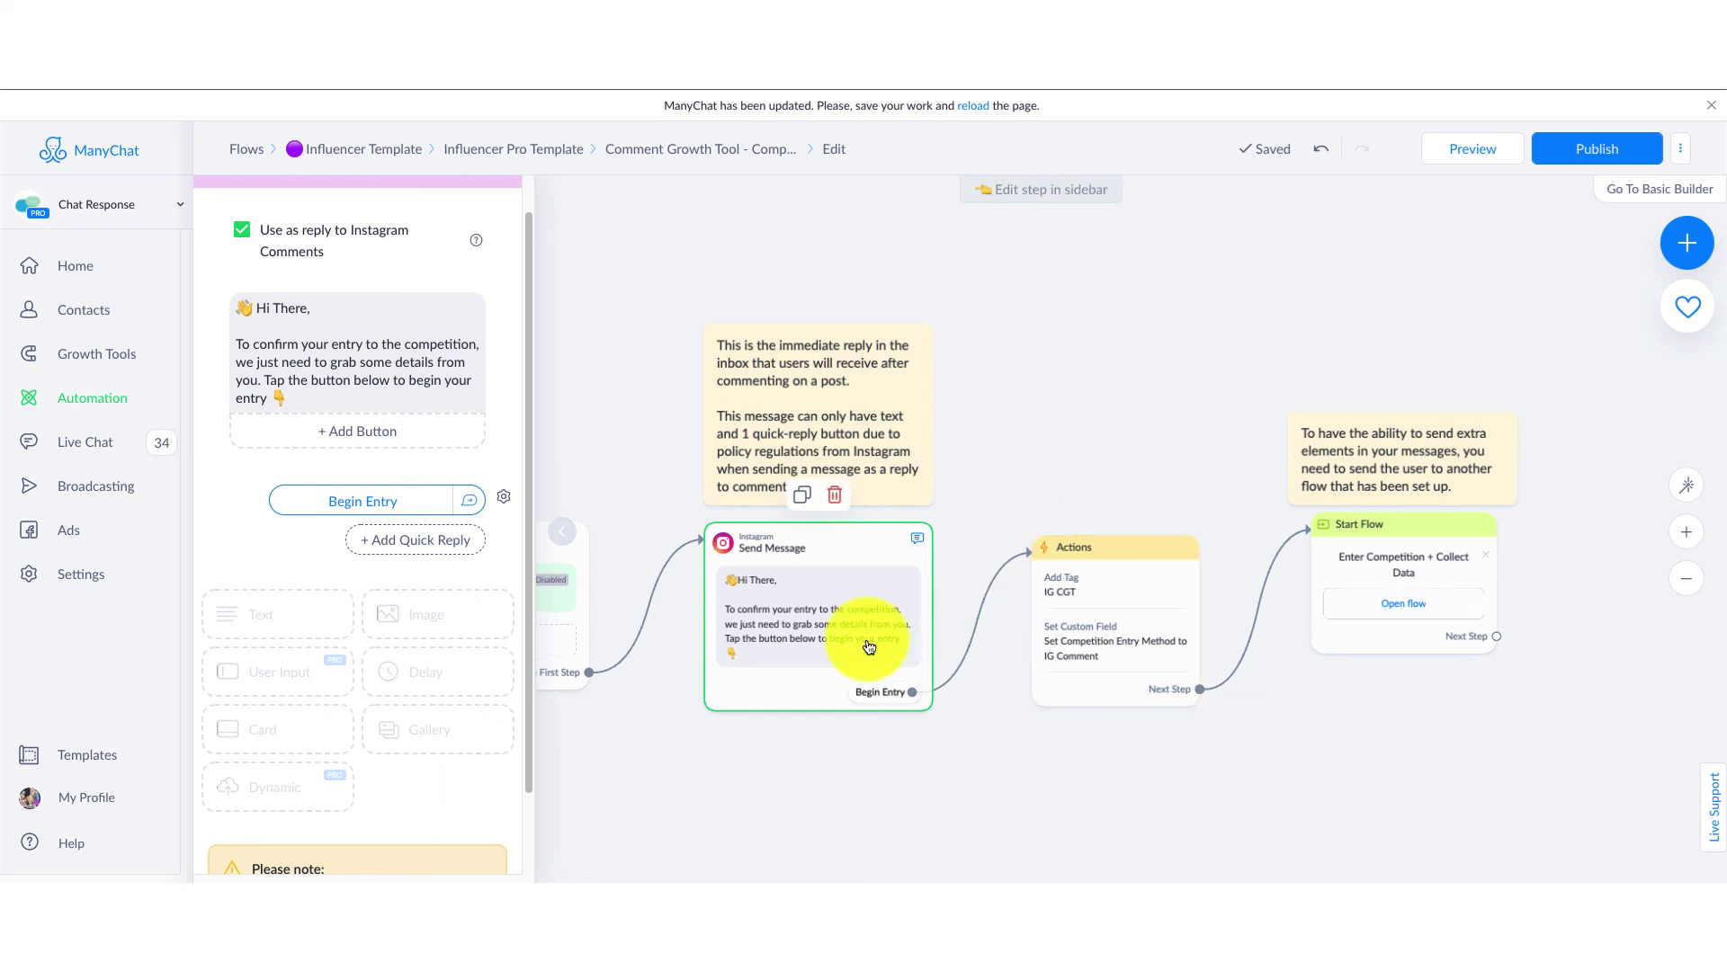
{"action": "left_click", "coordinate": [1048, 653]}
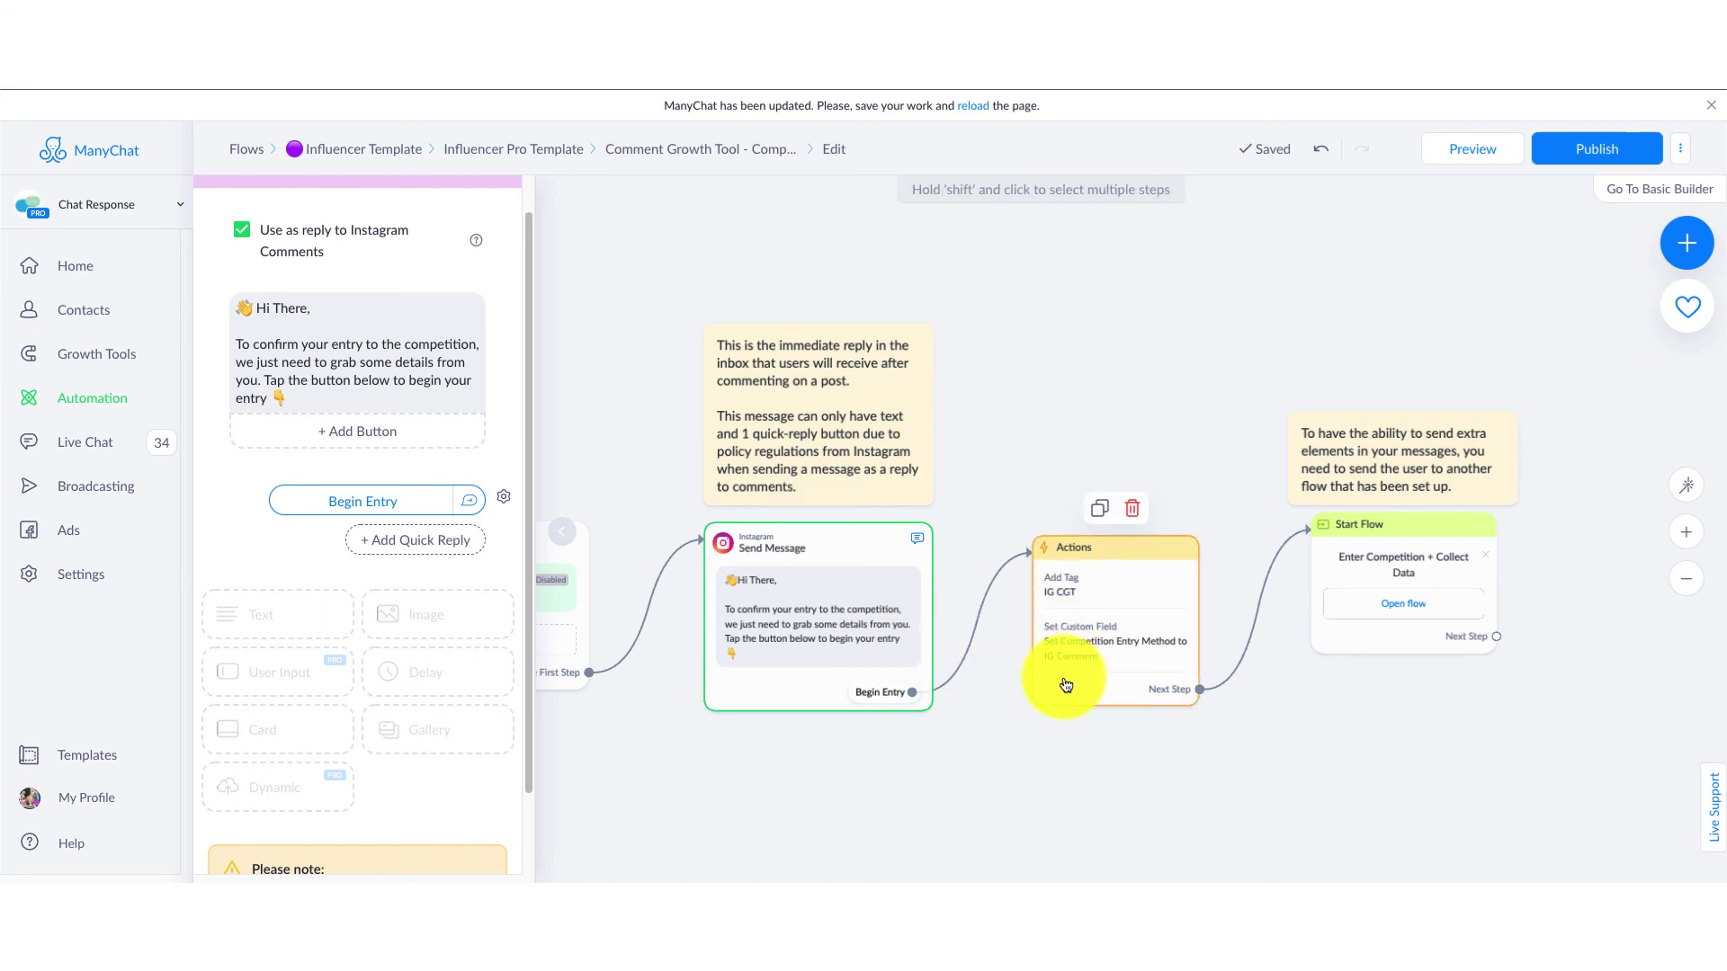
{"action": "left_click", "coordinate": [1371, 552]}
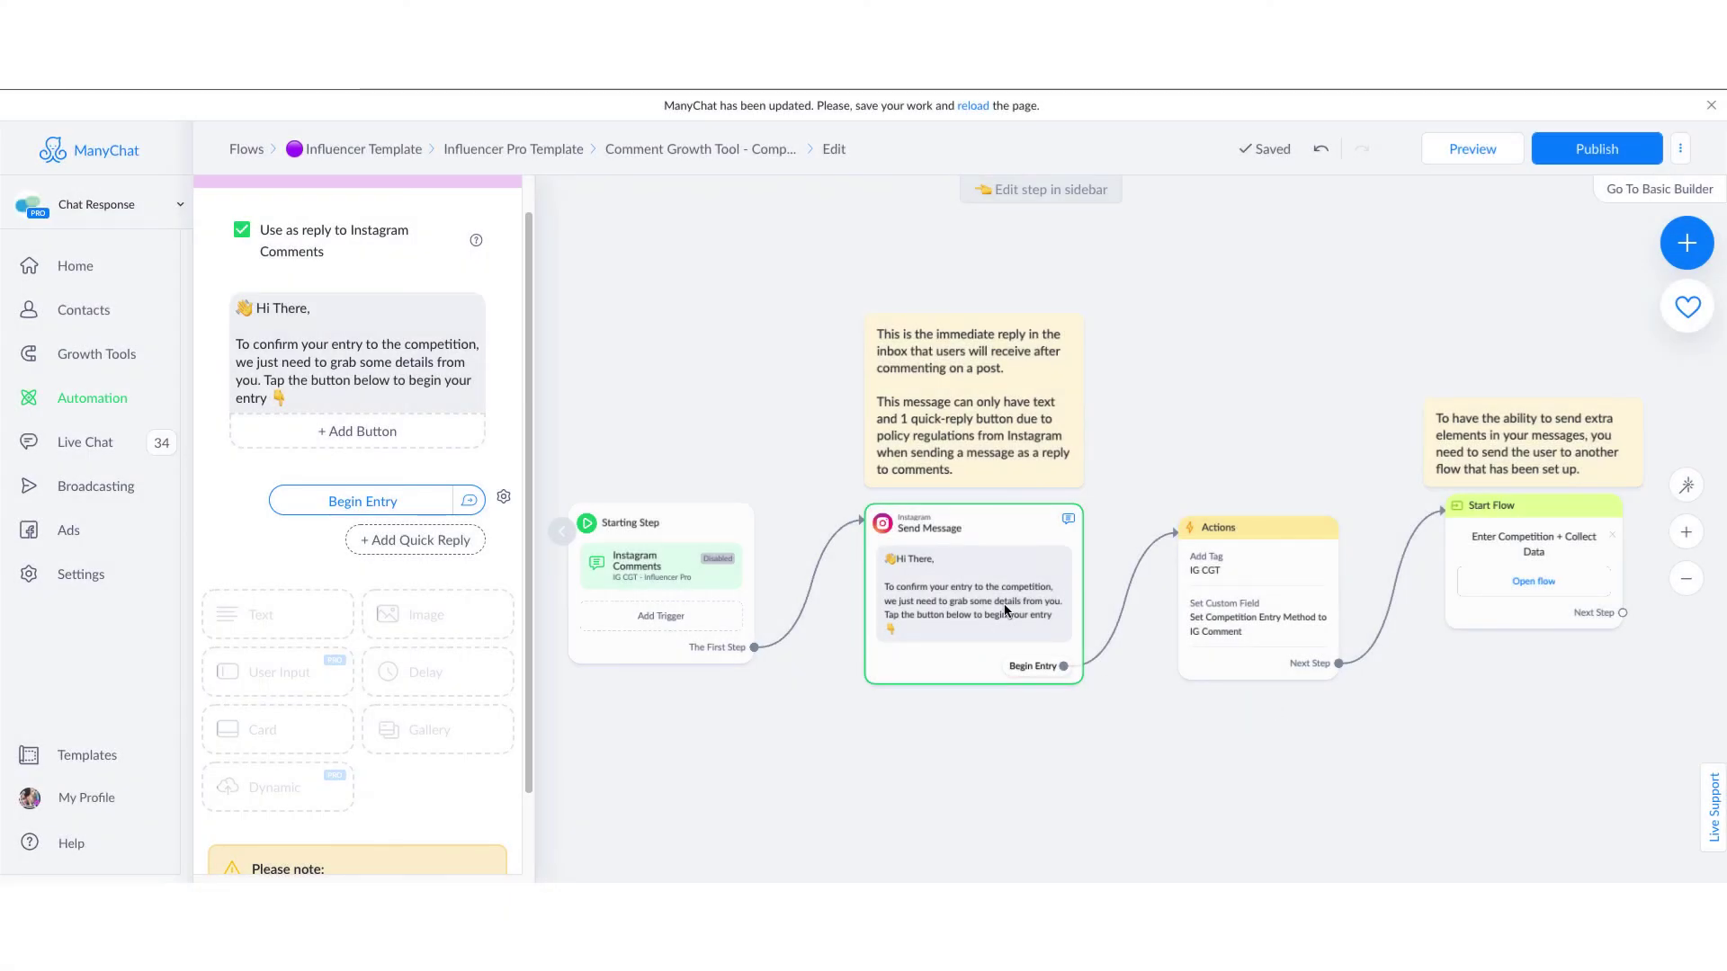
{"action": "mouse_move", "coordinate": [978, 587]}
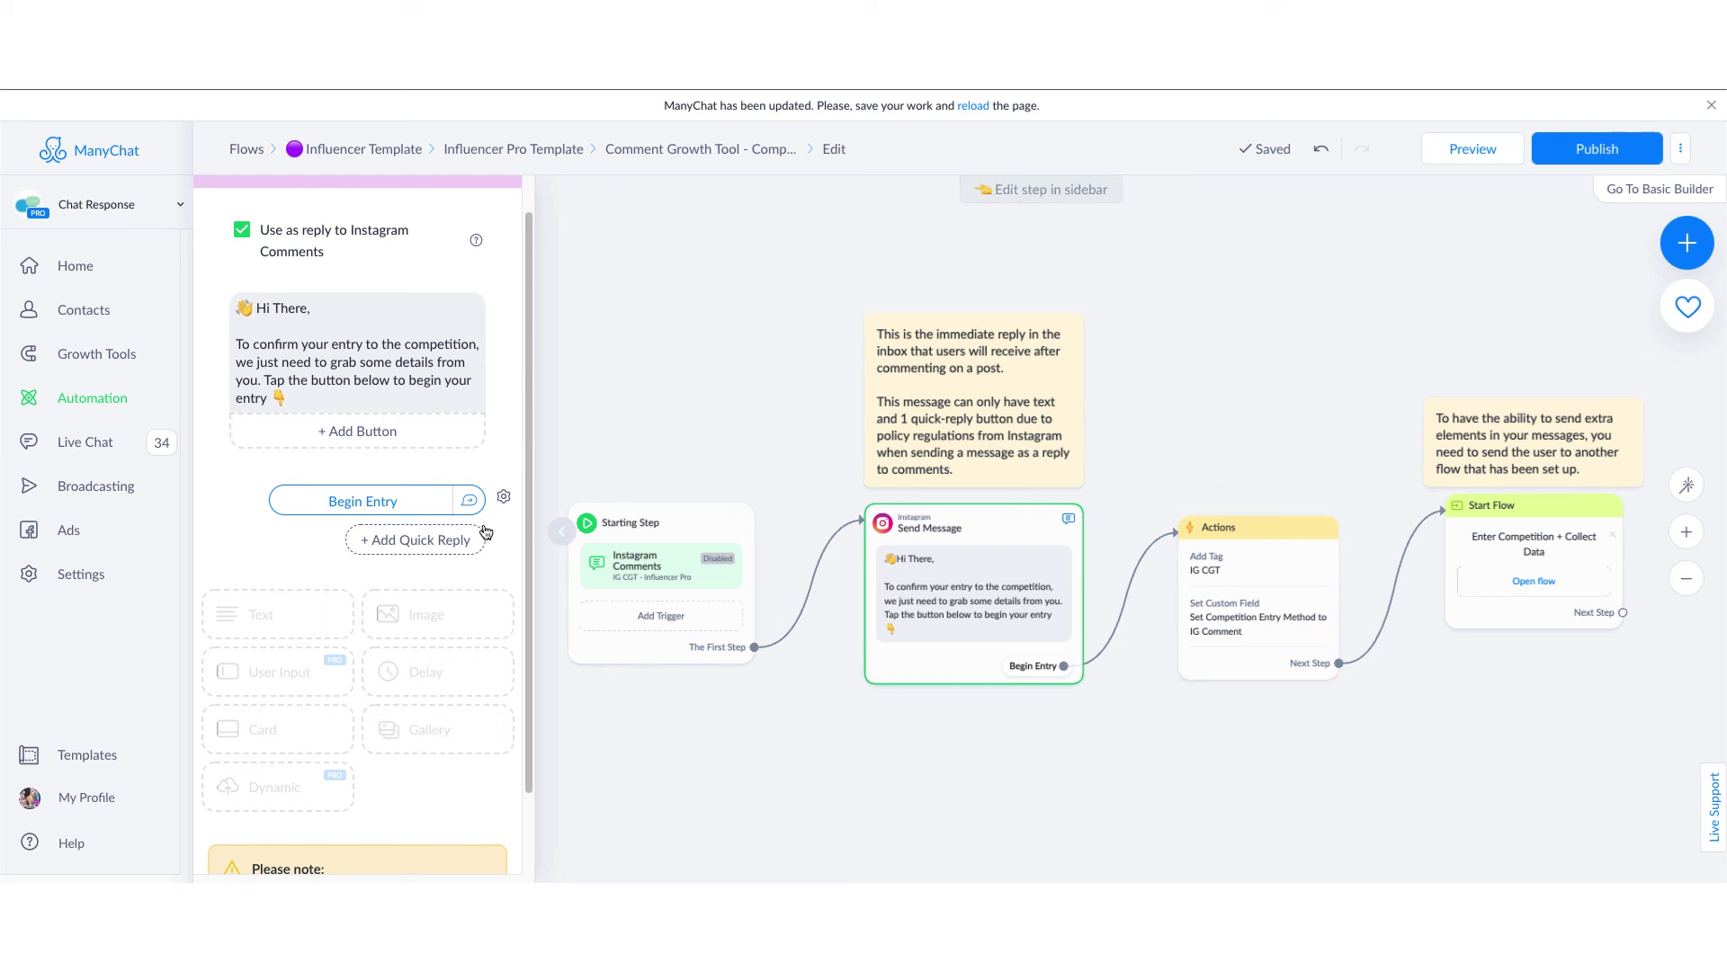
- Recheck the Instagram Comments trigger's post and keyword settings, then publish the flow
{"action": "left_click", "coordinate": [576, 547]}
{"action": "left_click", "coordinate": [296, 329]}
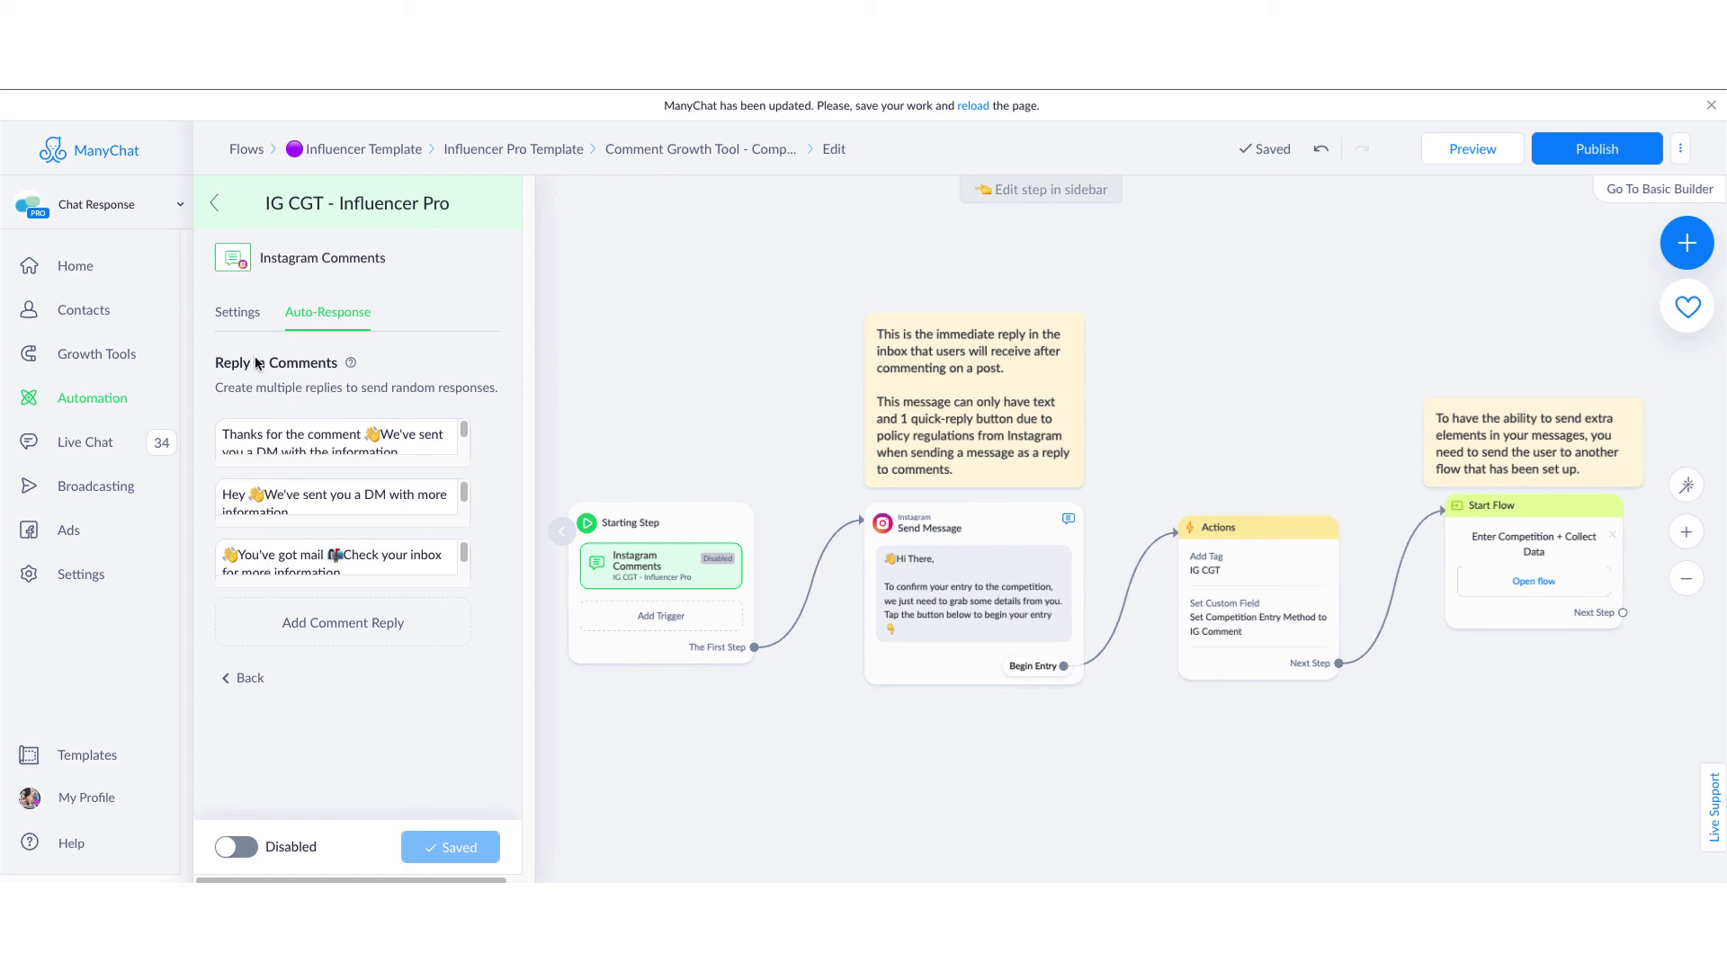
{"action": "left_click", "coordinate": [237, 315]}
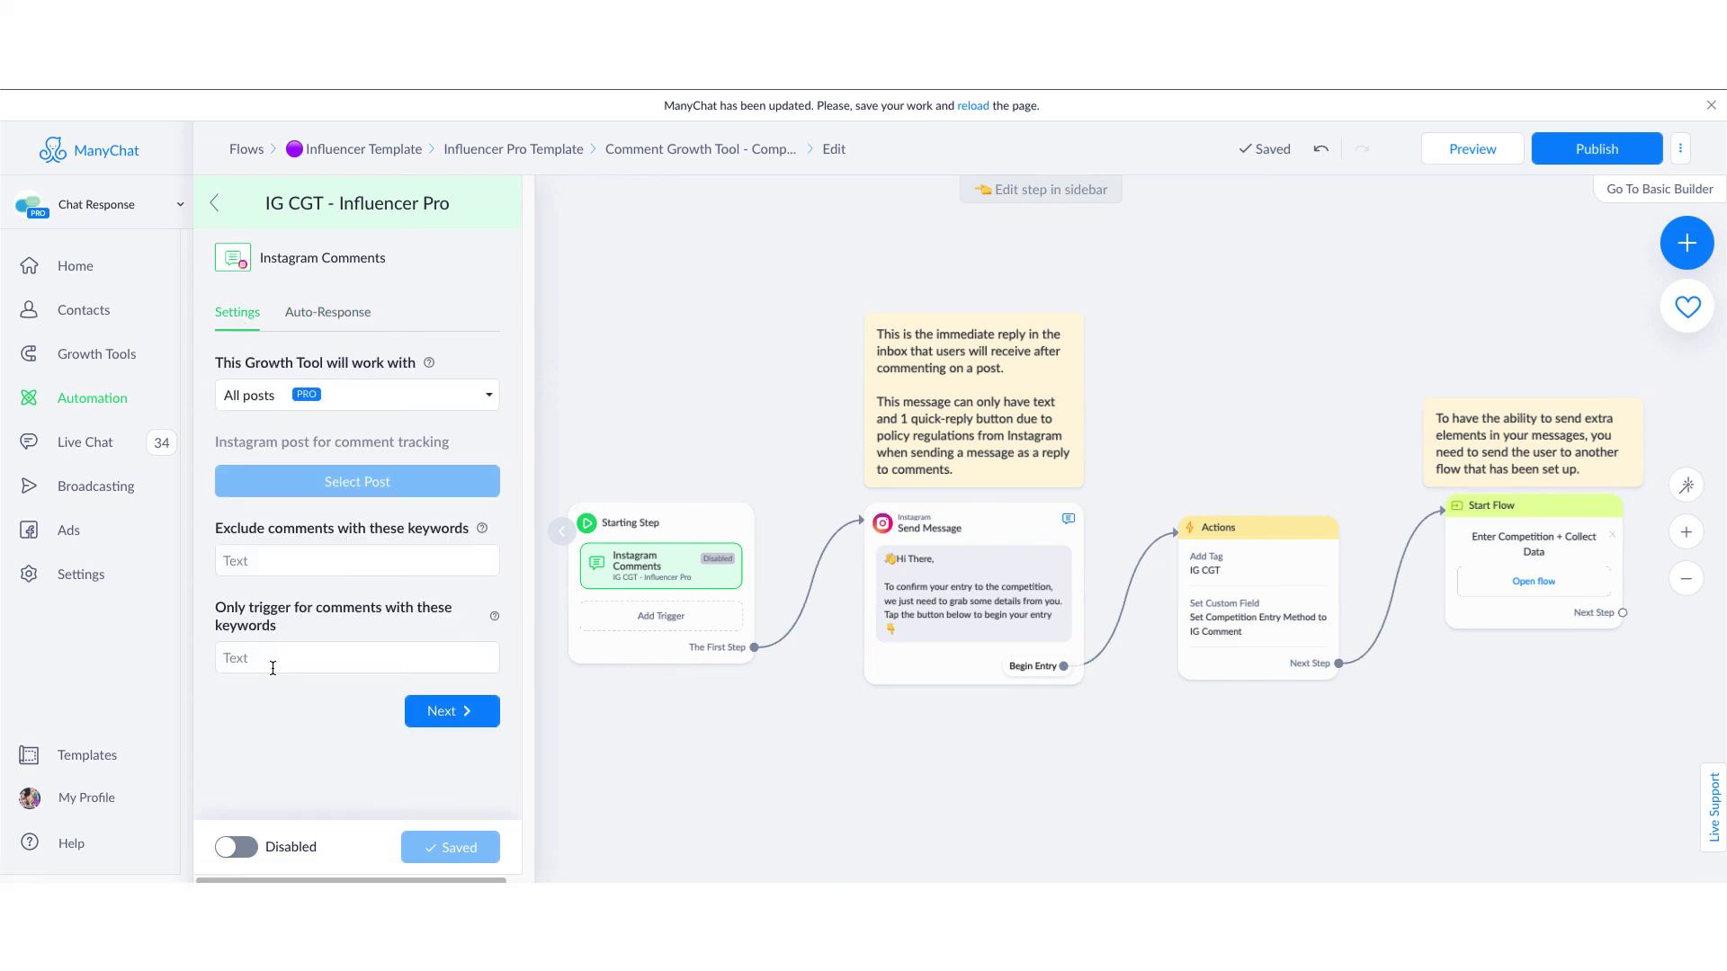
{"action": "left_click", "coordinate": [1590, 162]}
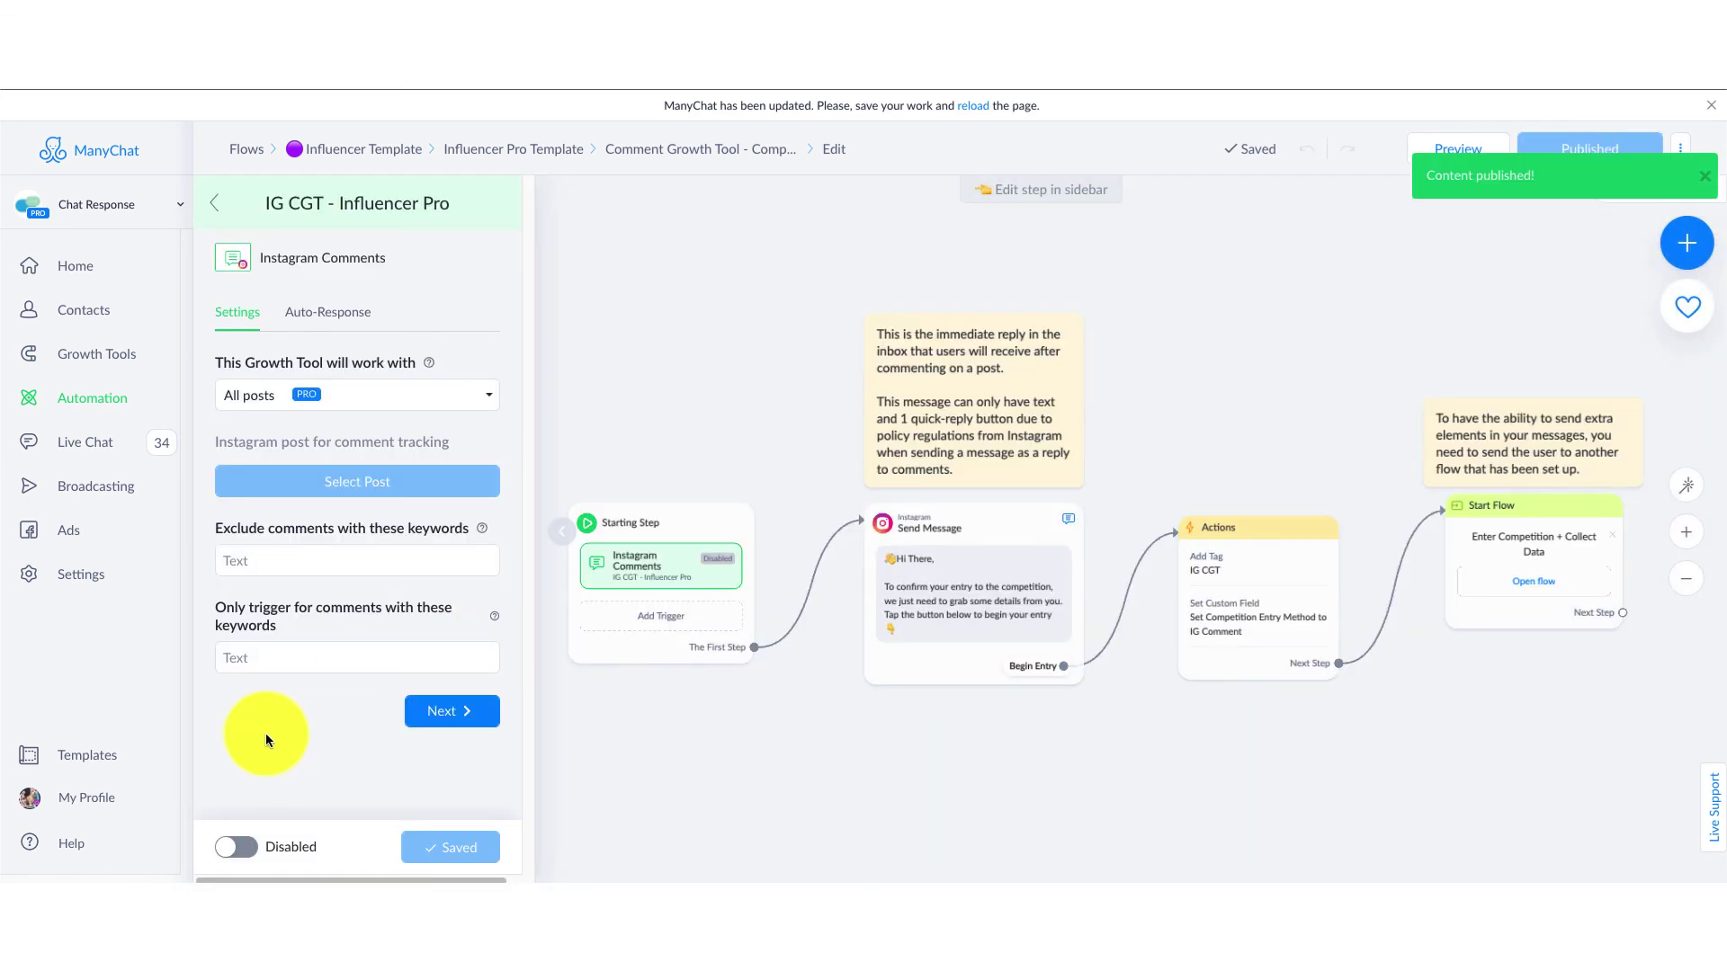
- Switch the IG CGT - Influencer Pro trigger from Disabled to Activated
{"action": "left_click", "coordinate": [638, 572]}
{"action": "left_click", "coordinate": [289, 435]}
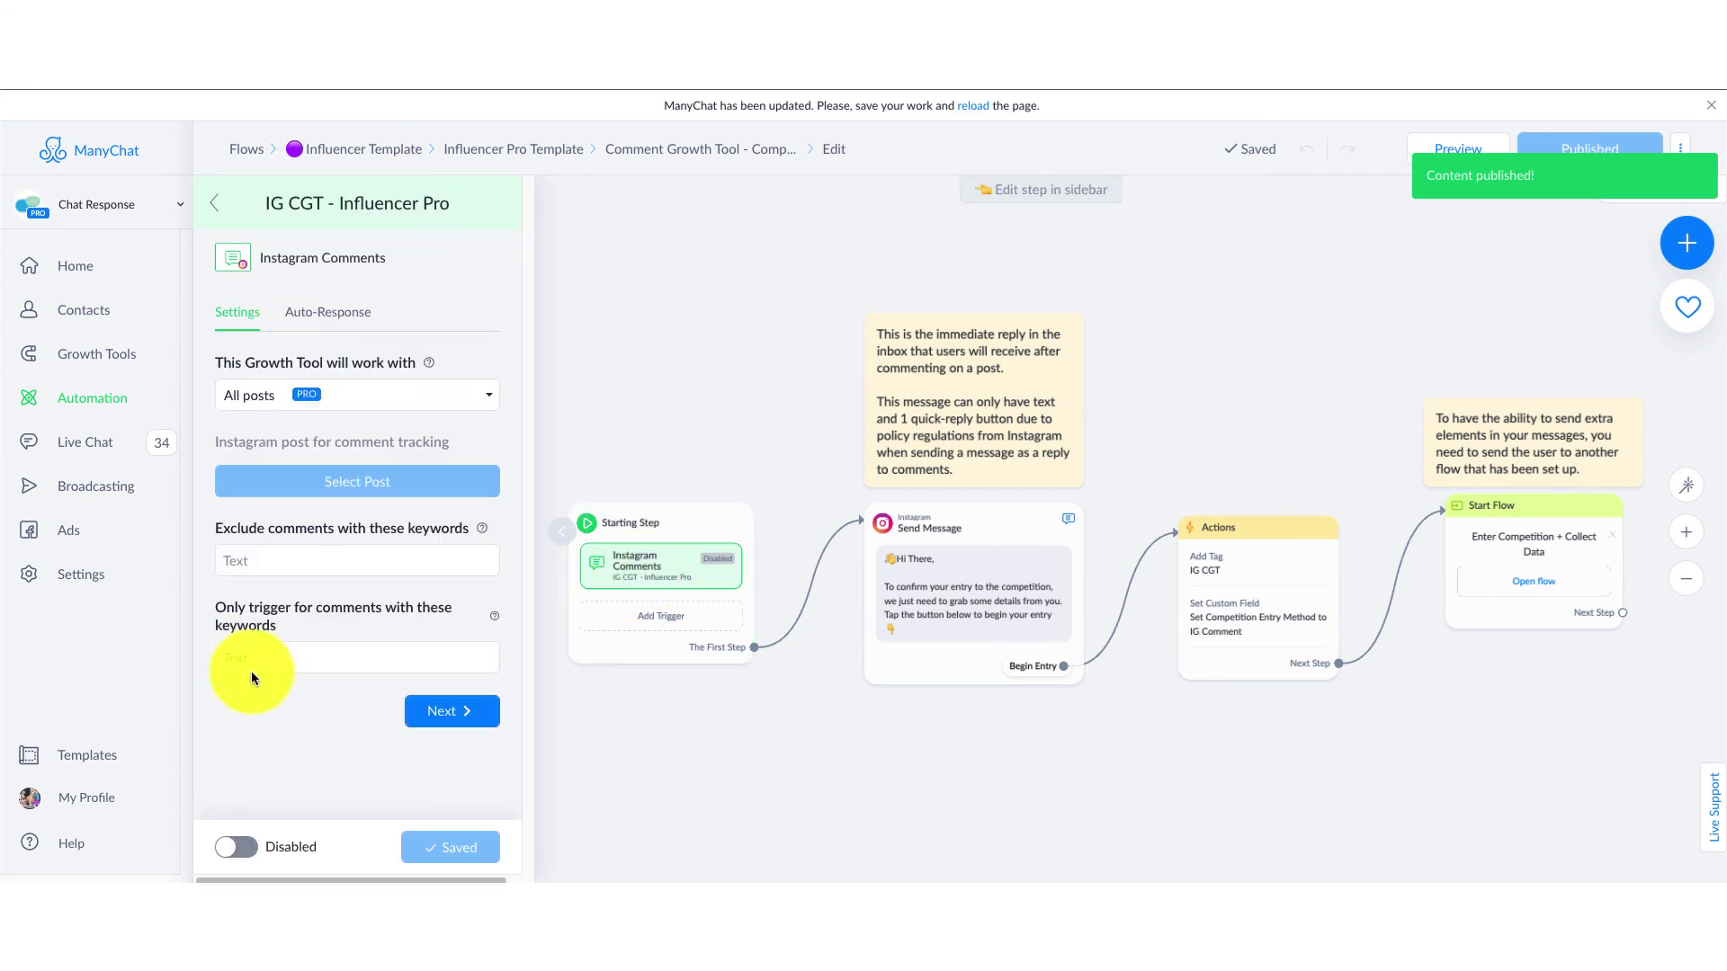
{"action": "left_click", "coordinate": [238, 850]}
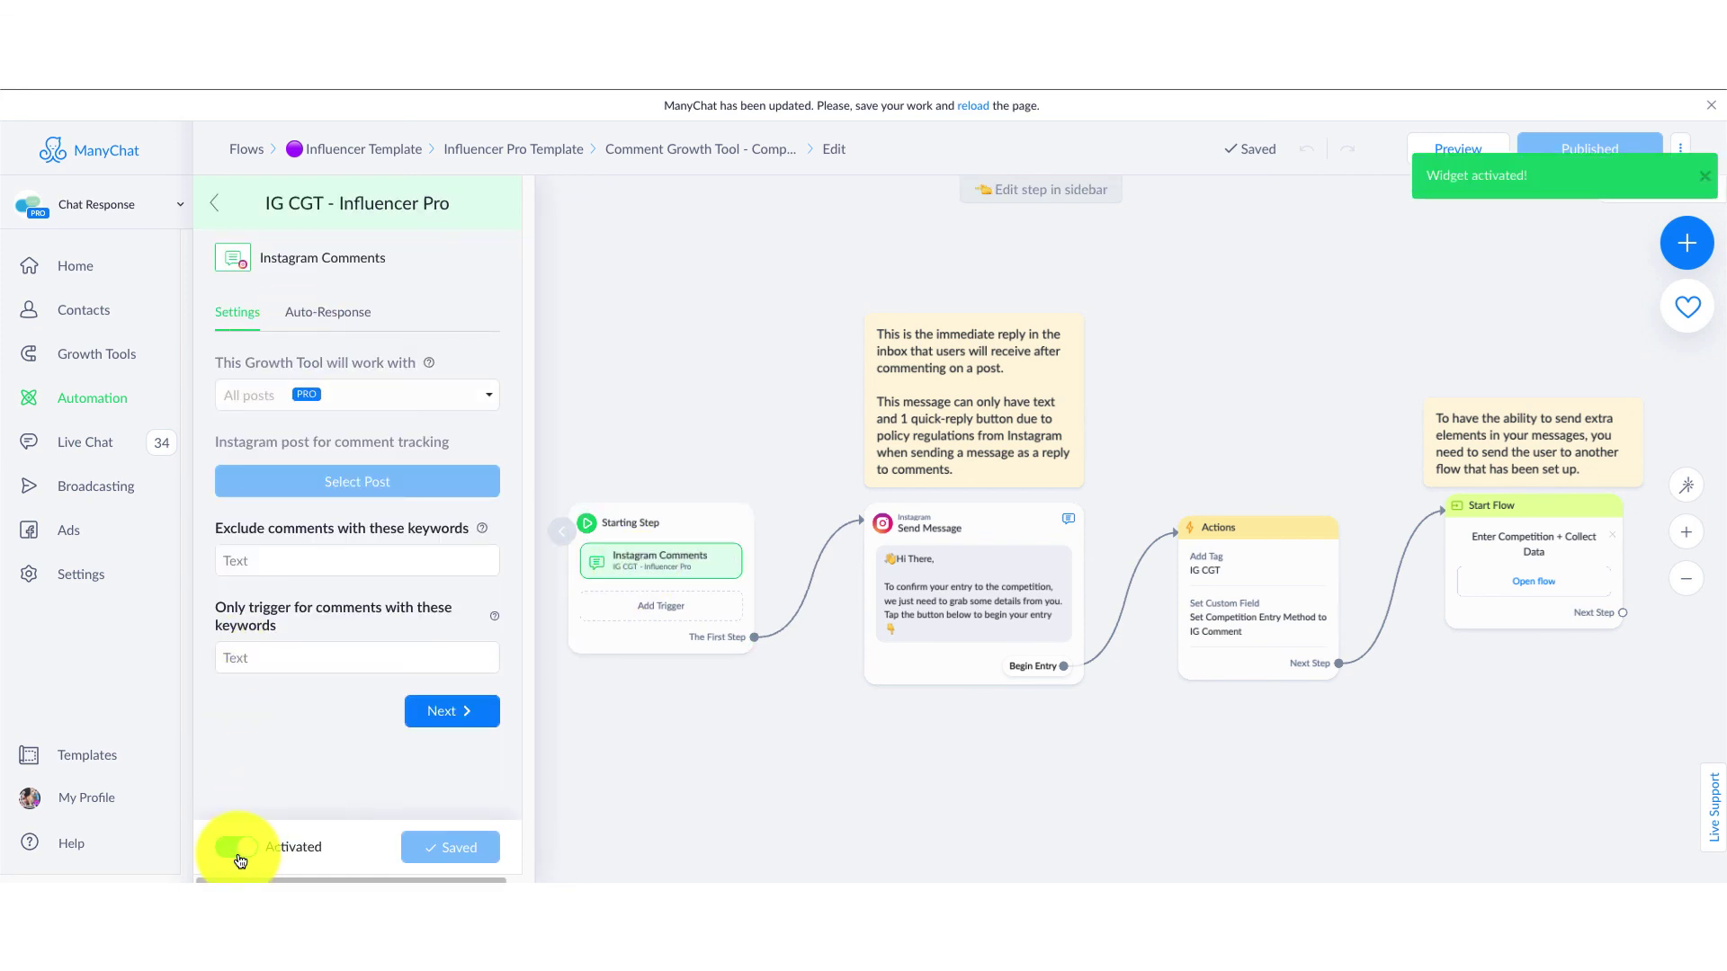